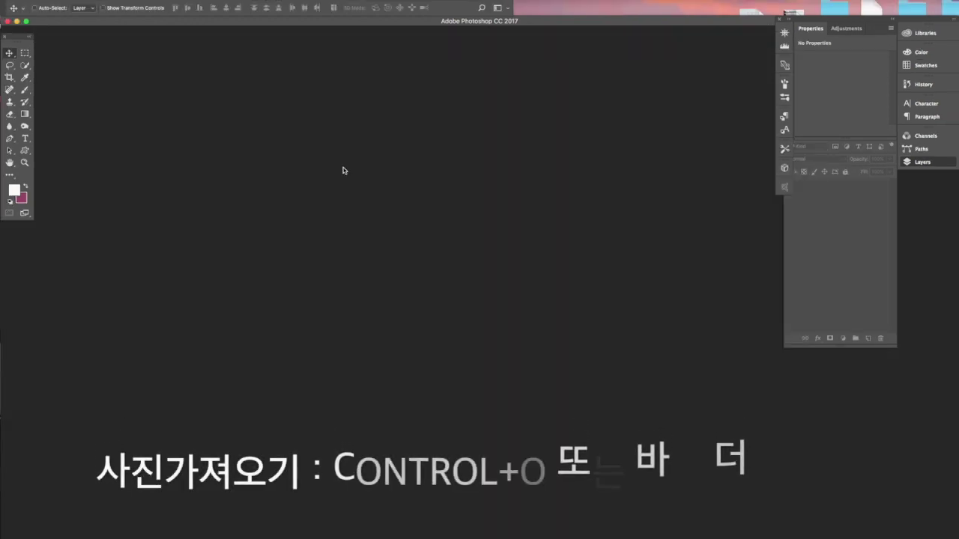
Open the image 001배경흐리게.jpg.
double_click(342, 170)
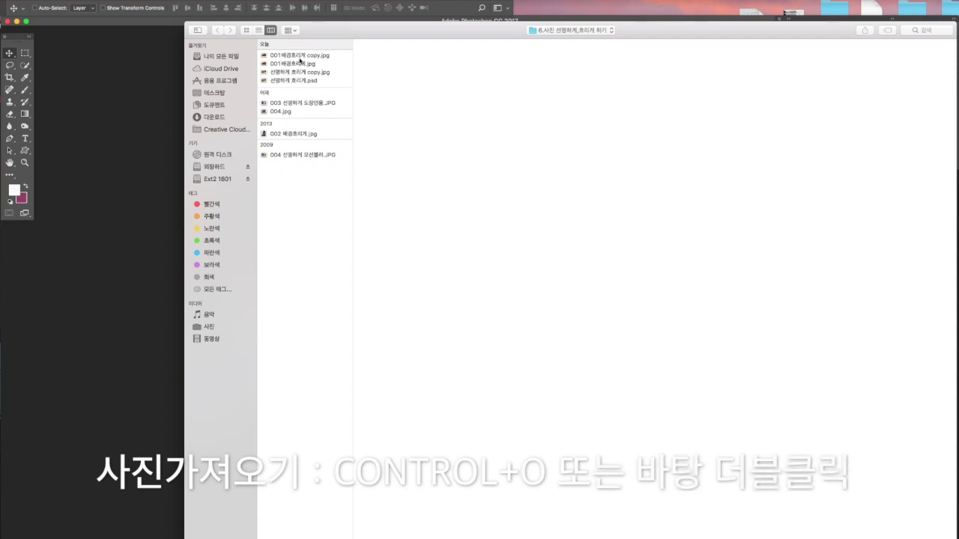
click(300, 63)
key(Return)
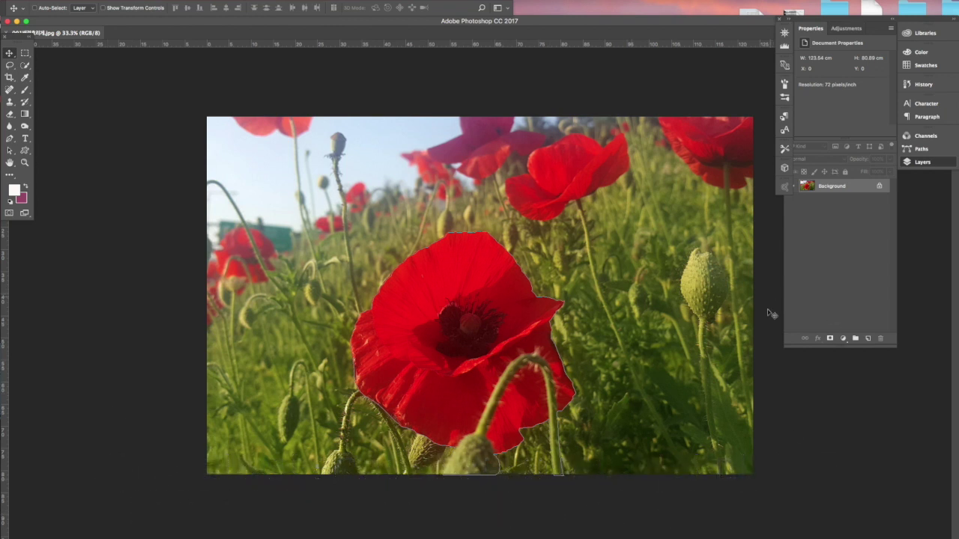
Load the Work Path around the large foreground poppy as a selection.
click(927, 151)
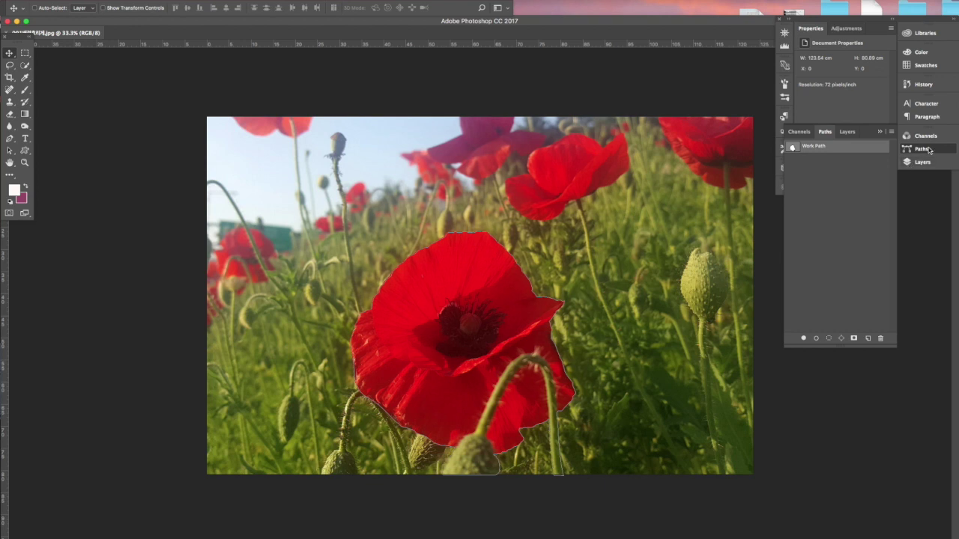
click(269, 0)
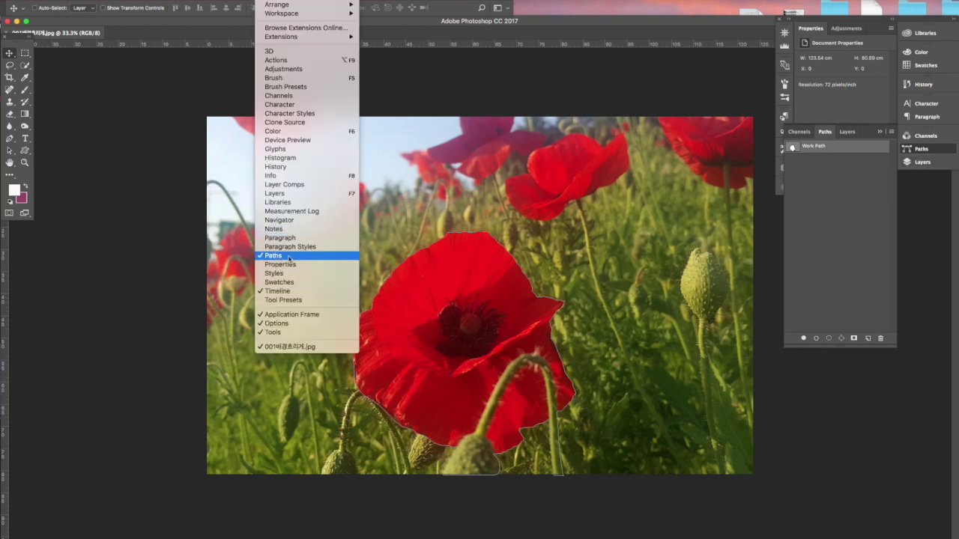
click(867, 440)
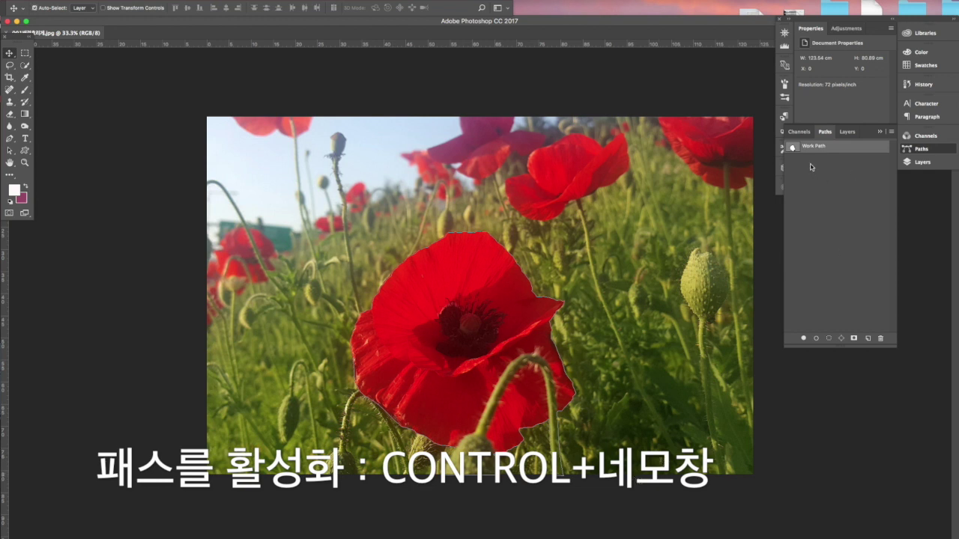
ctrl+click(792, 148)
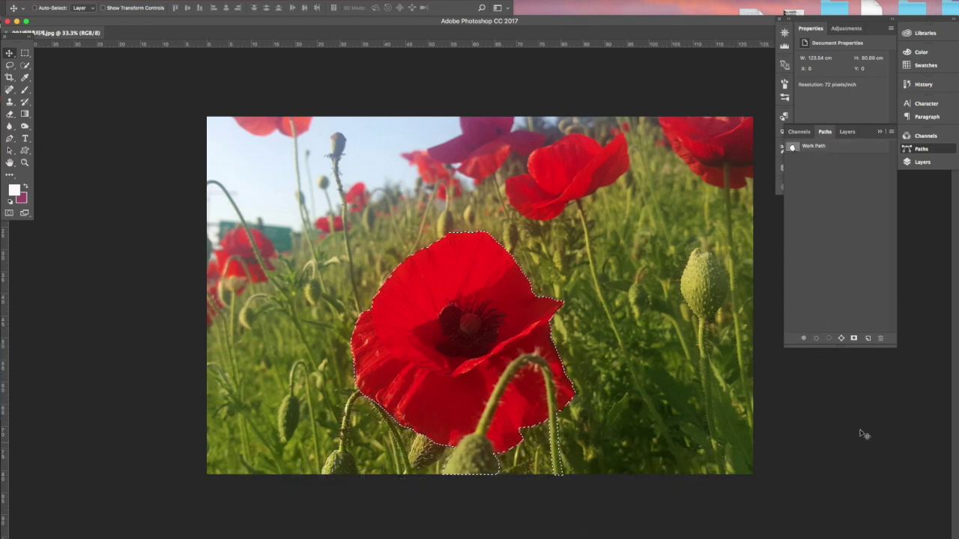
Copy the selected poppy onto its own layer and check the cutout by briefly hiding the Background layer.
key(super+plus)
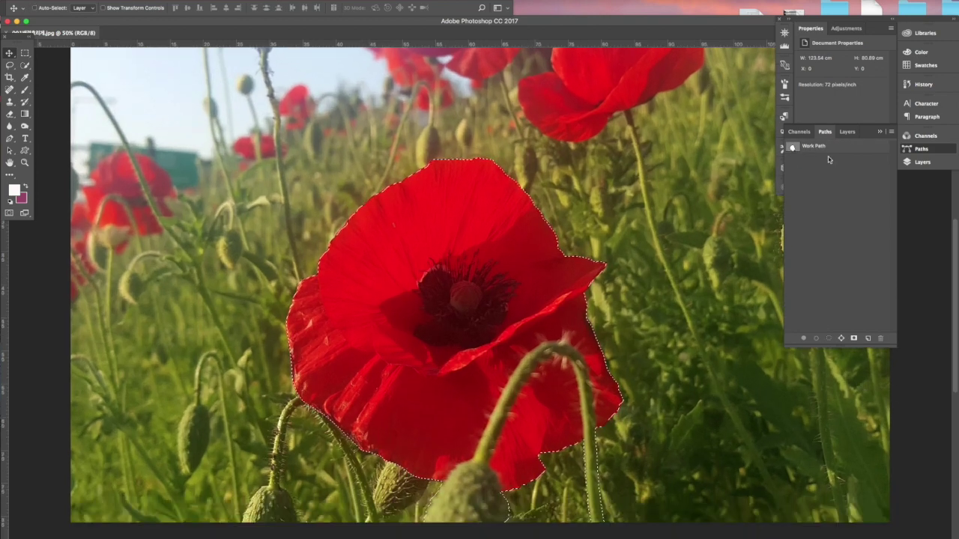
click(922, 162)
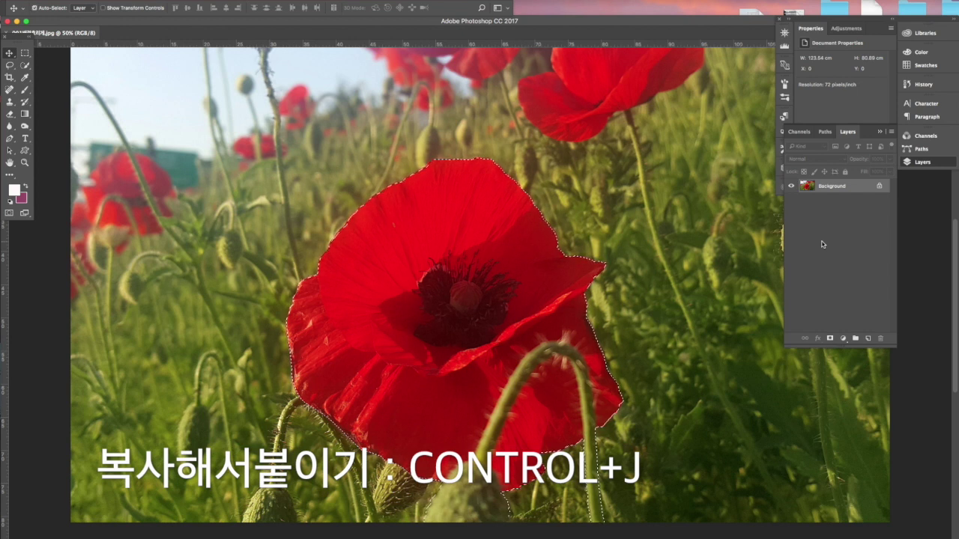
key(ctrl+j)
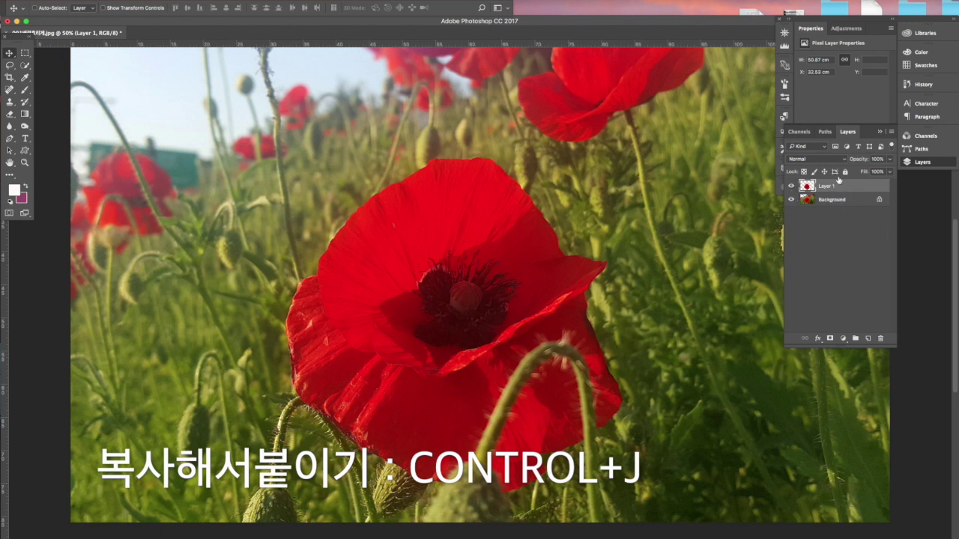
click(790, 200)
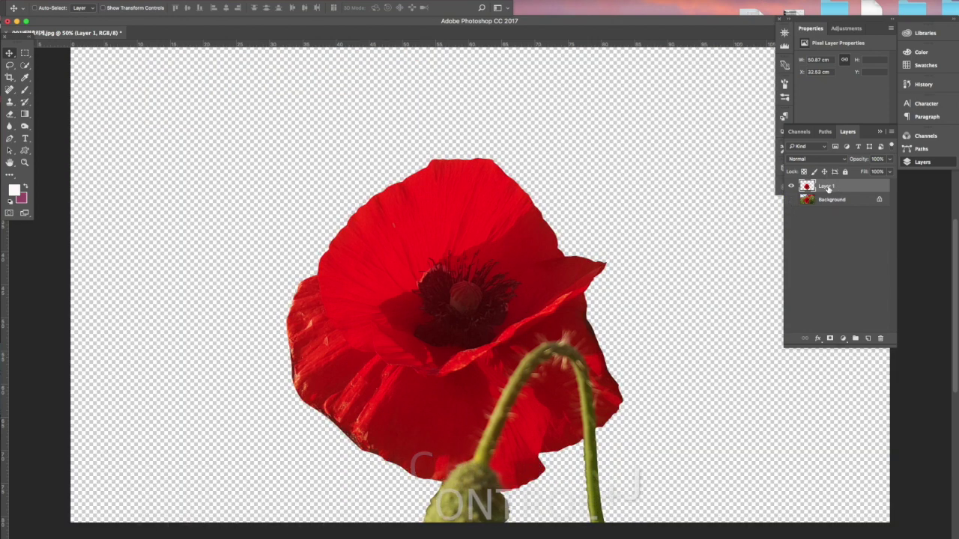
click(790, 199)
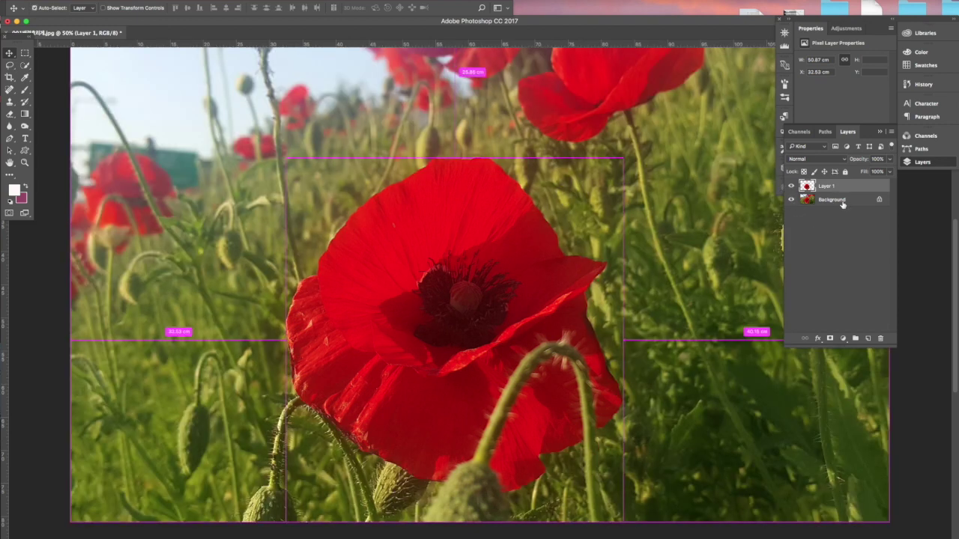
Apply a strong Gaussian Blur to the Background layer, leaving the copied poppy sharp.
key(ctrl+minus)
click(829, 201)
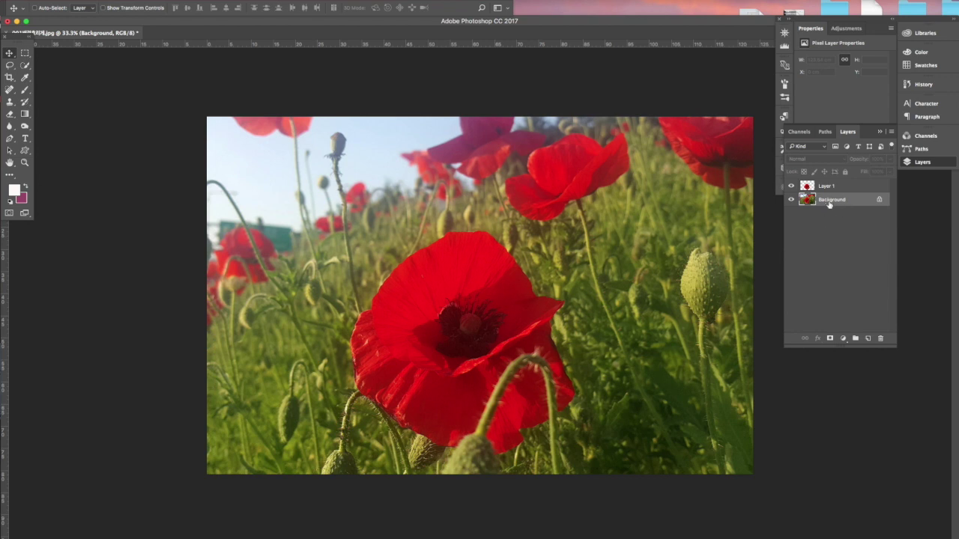
click(212, 0)
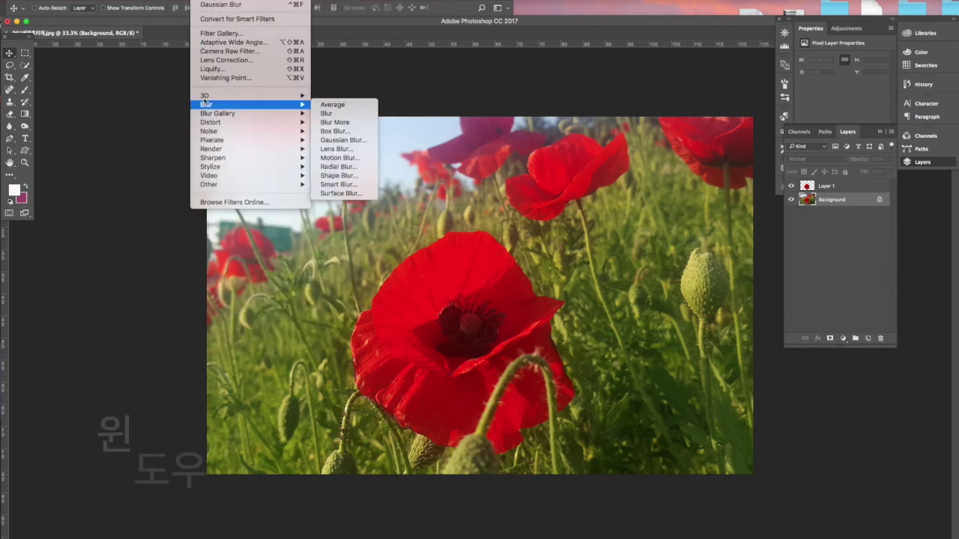
mouse_move(208, 107)
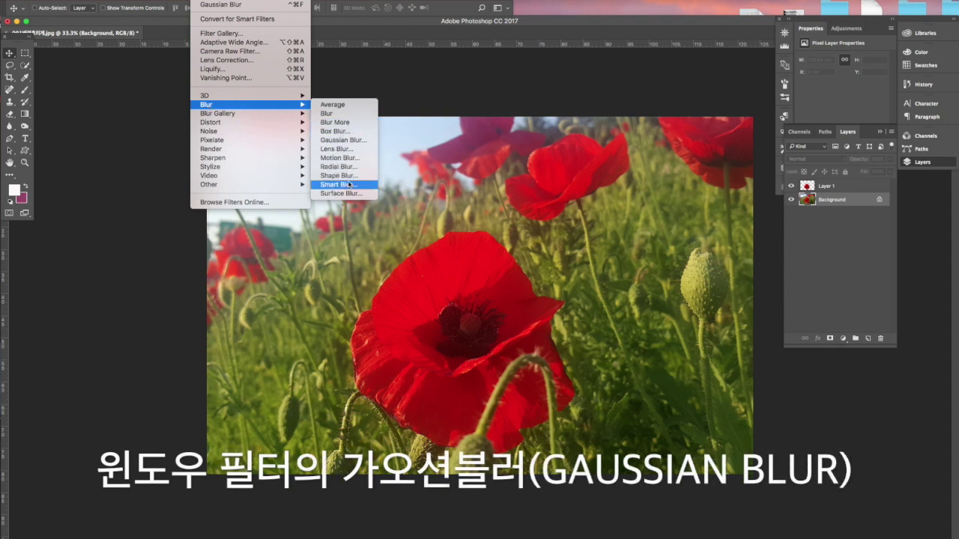
click(365, 141)
drag(857, 417, 839, 421)
drag(918, 284, 849, 362)
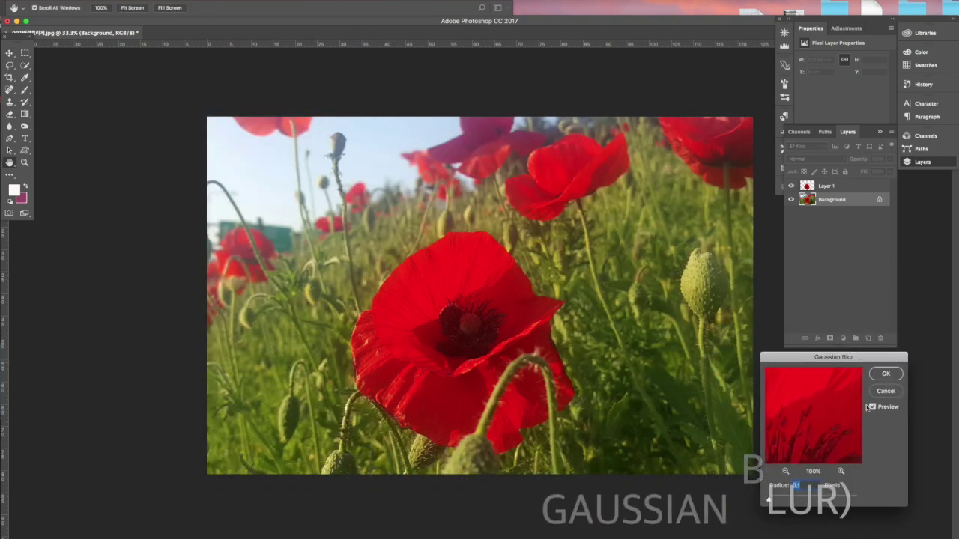
drag(769, 501, 811, 502)
click(889, 376)
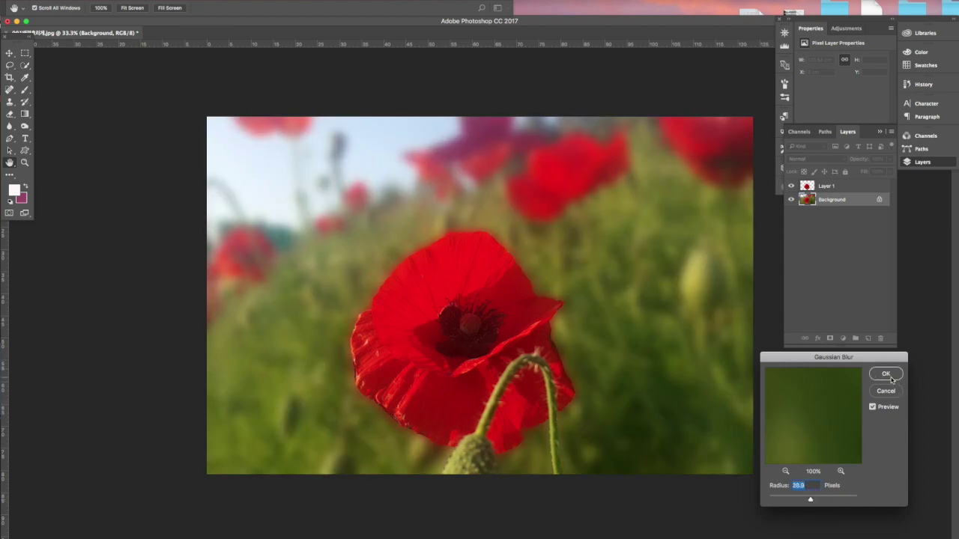
Add a drop shadow to the poppy layer with a 135° angle, 10 px distance and 57 px size.
click(824, 187)
click(817, 338)
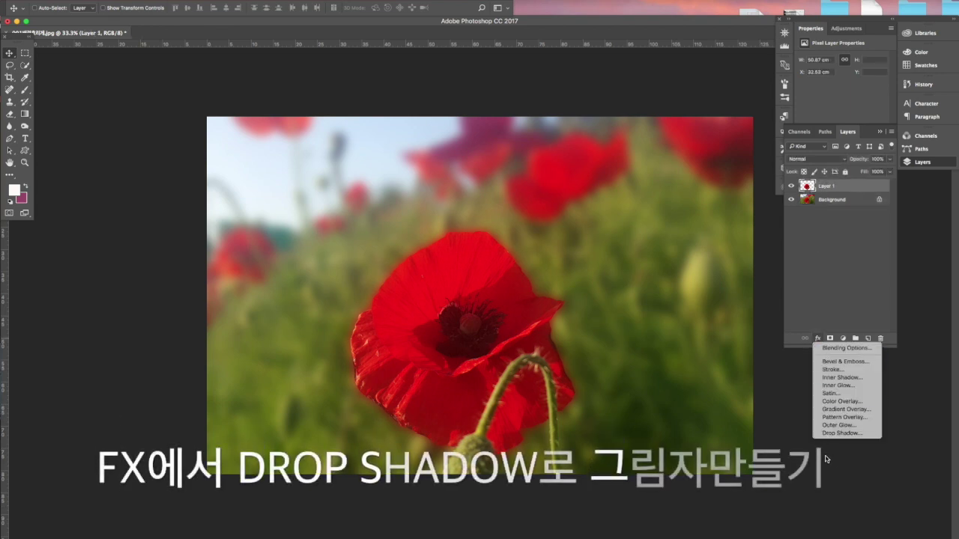
click(850, 434)
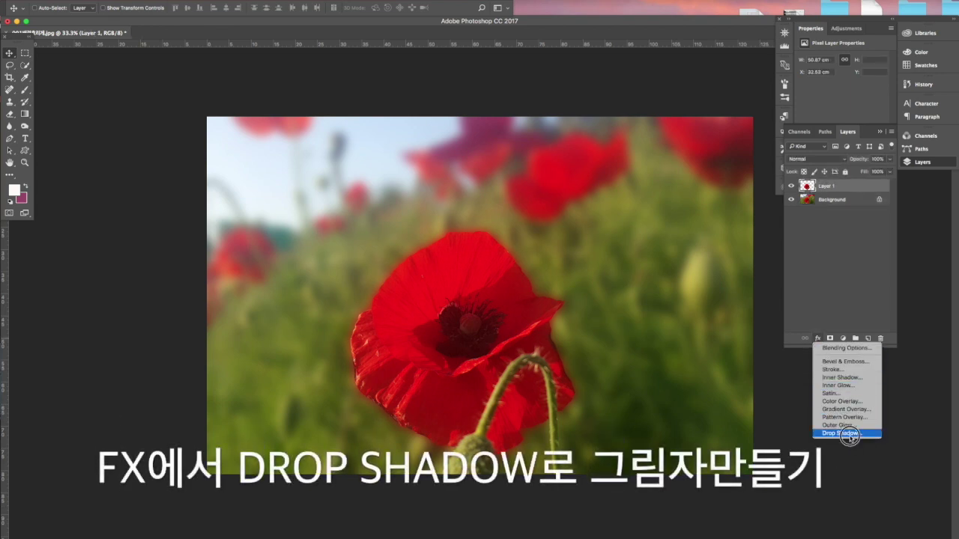
key(Tab)
text(135)
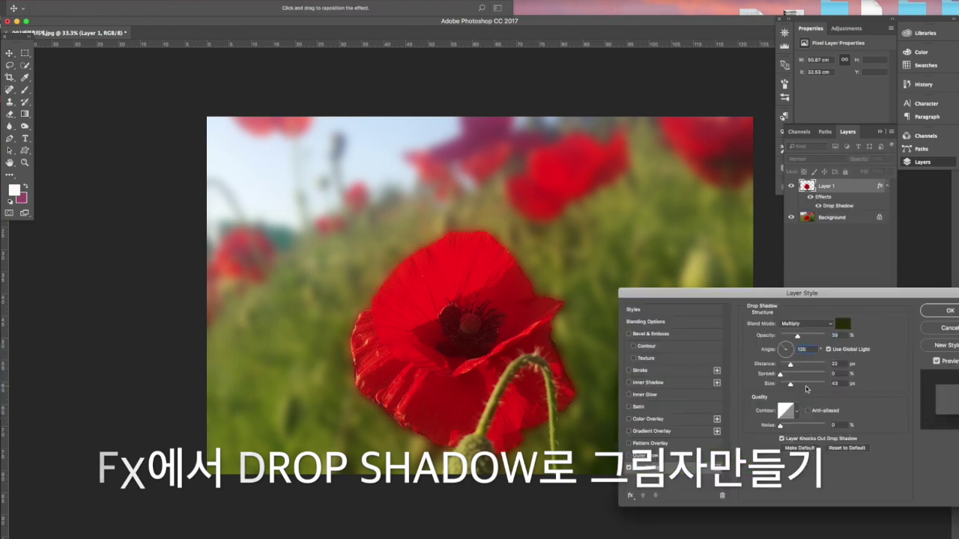
drag(537, 397, 433, 322)
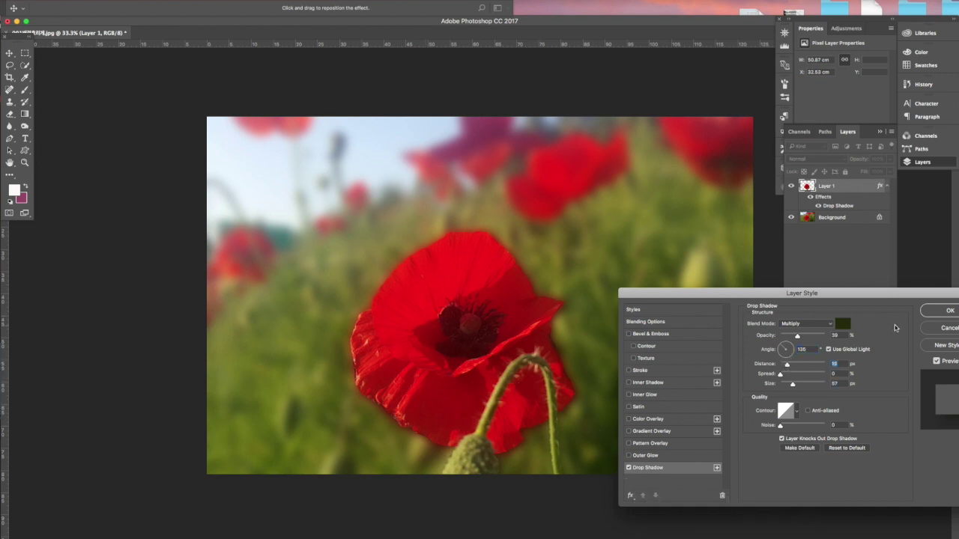
click(843, 323)
key(Escape)
click(943, 311)
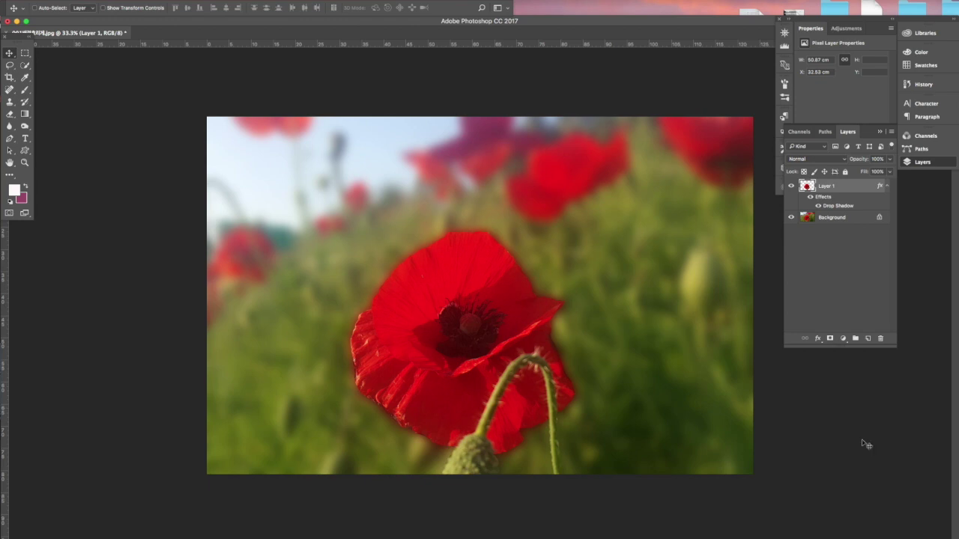
Compare the poppy with its drop shadow hidden and shown.
click(818, 206)
click(817, 206)
click(818, 206)
click(818, 206)
click(818, 206)
click(817, 206)
Enlarge the poppy layer slightly with Free Transform to about 52 cm wide.
key(super+t)
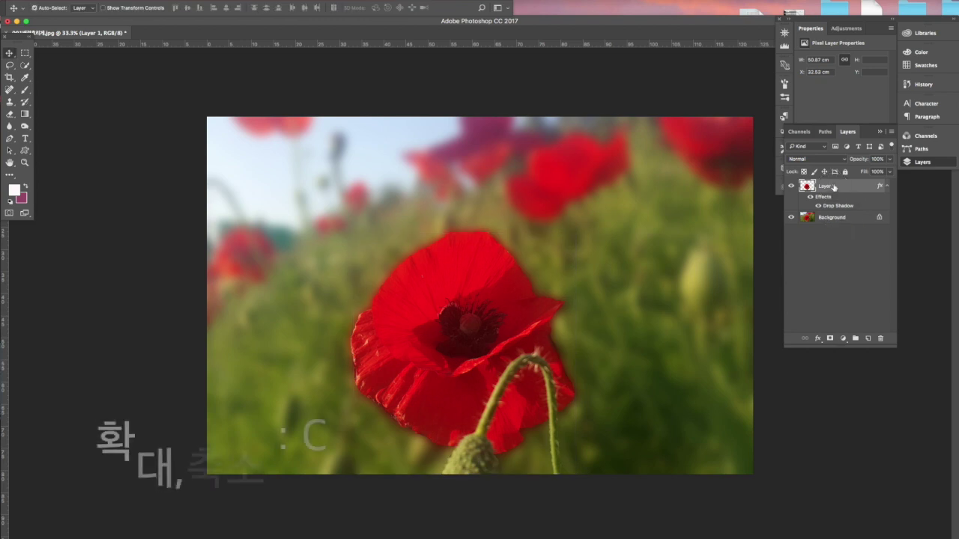
drag(574, 232, 579, 229)
key(Return)
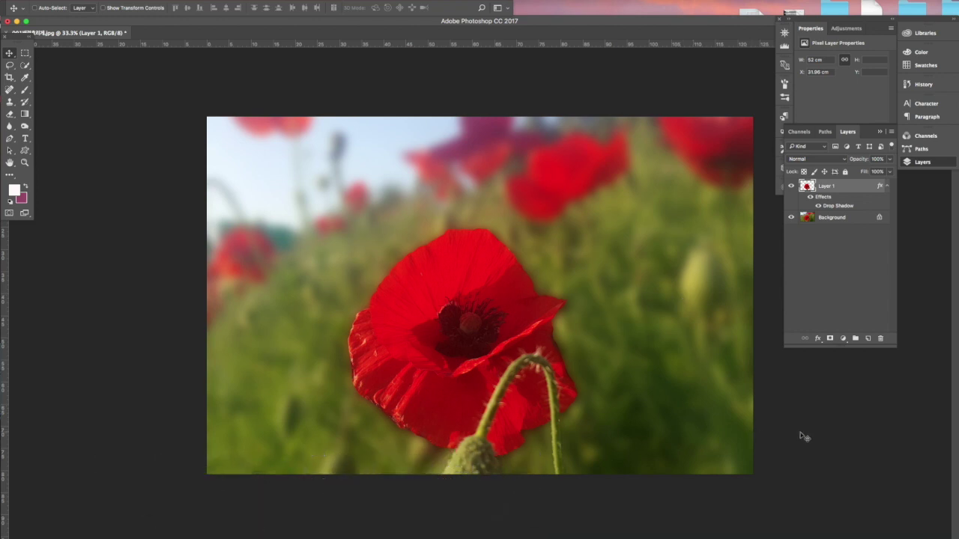
Save the edited image as the JPEG copy 001배경흐리게 copy.jpg in the same folder.
key(super+shift+s)
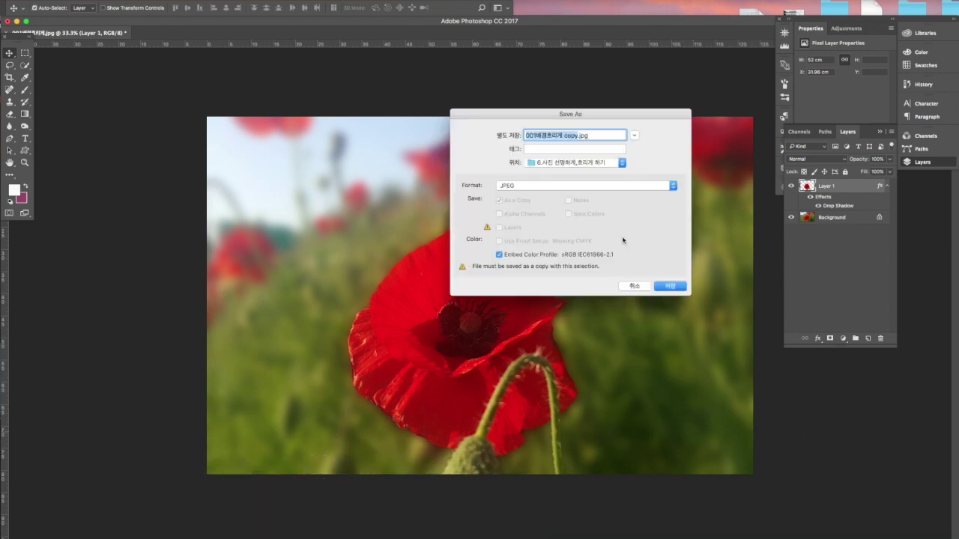
click(673, 285)
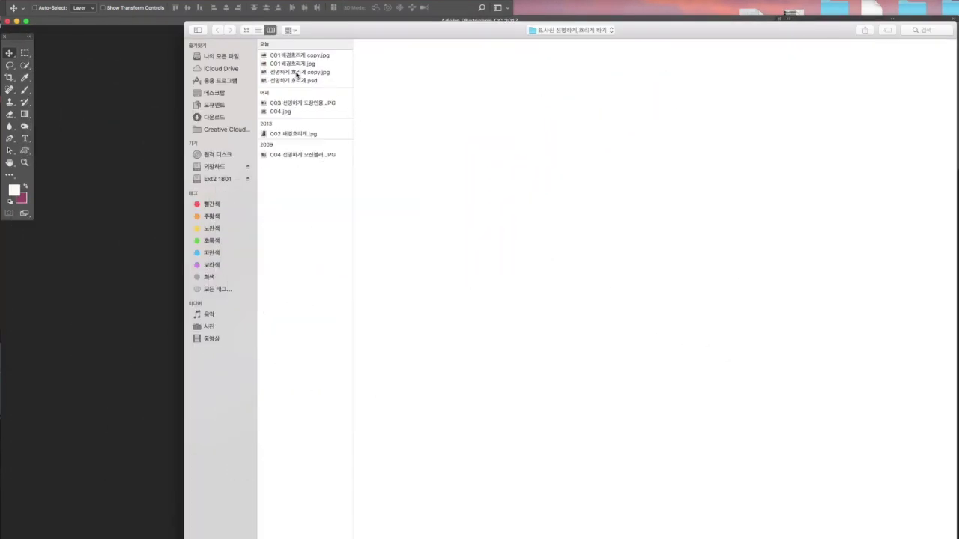
Open the image 002 배경흐리게.jpg and fit the whole portrait in view.
click(297, 133)
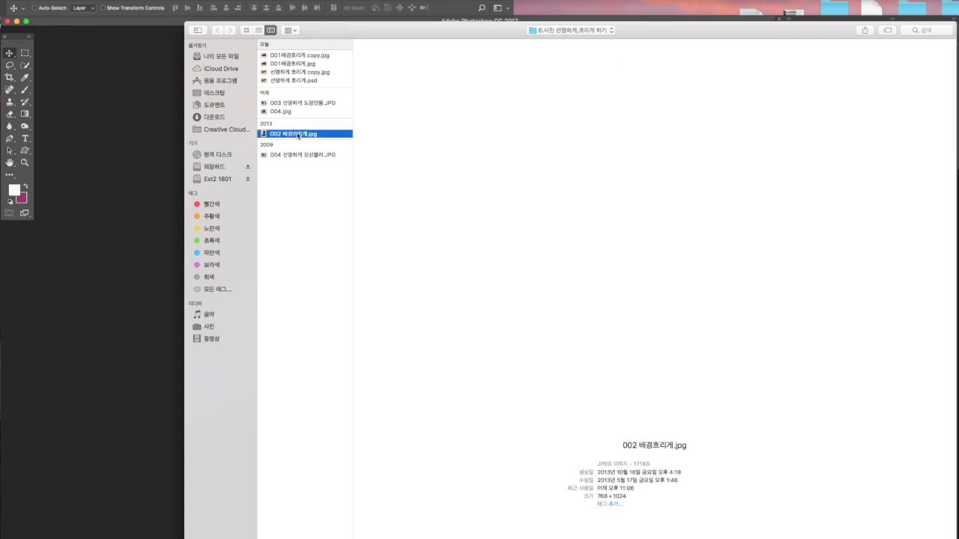
double_click(300, 134)
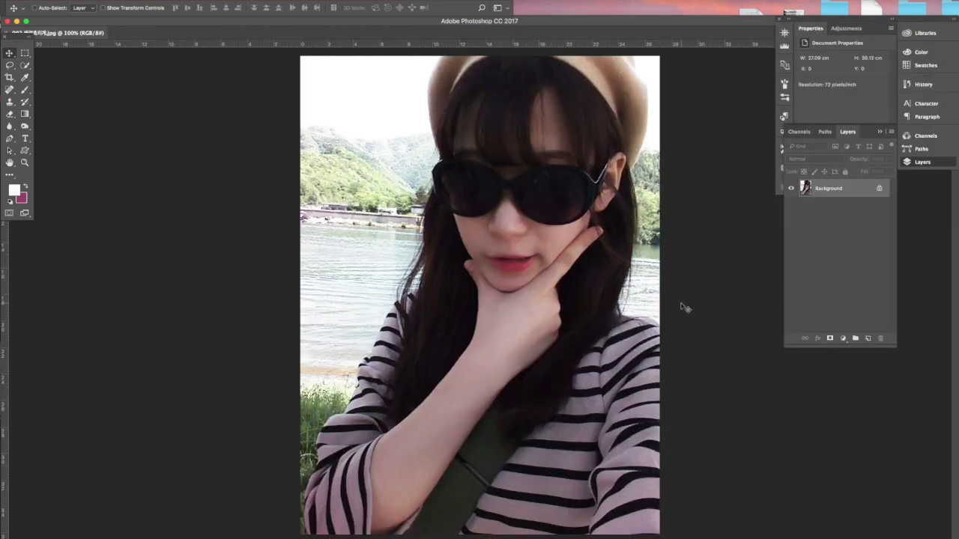
key(super+minus)
key(super+plus)
key(super+minus)
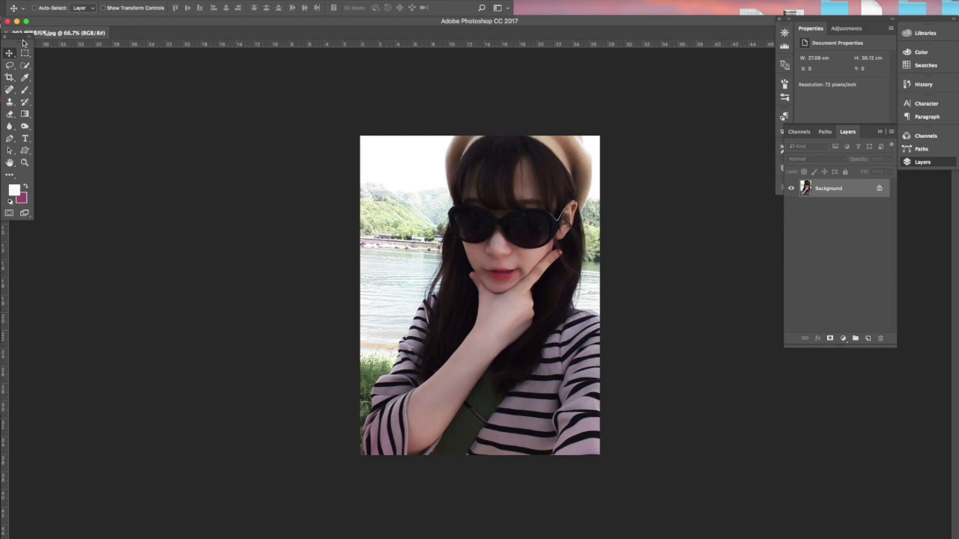
Select the woman, including her hat, hair and striped shirt, with the Quick Selection tool.
click(26, 68)
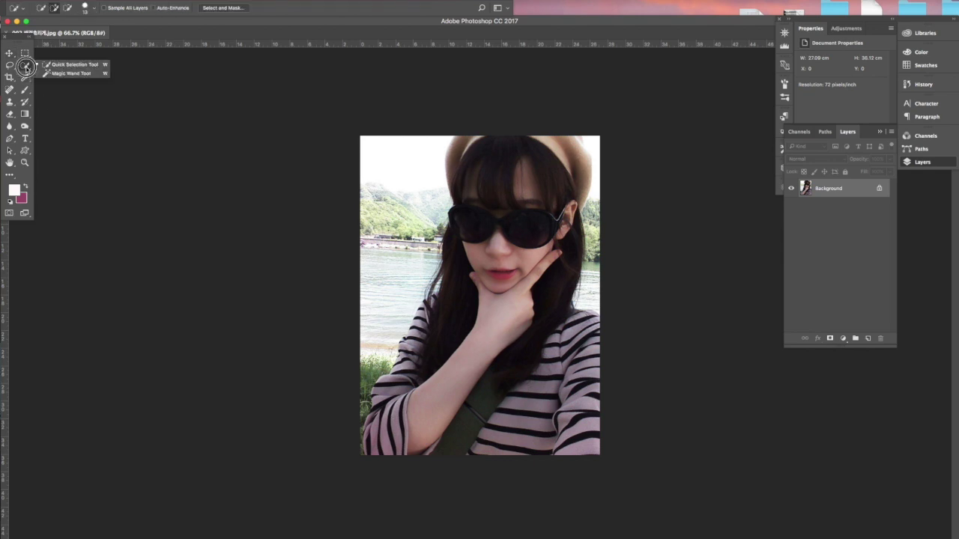
click(88, 66)
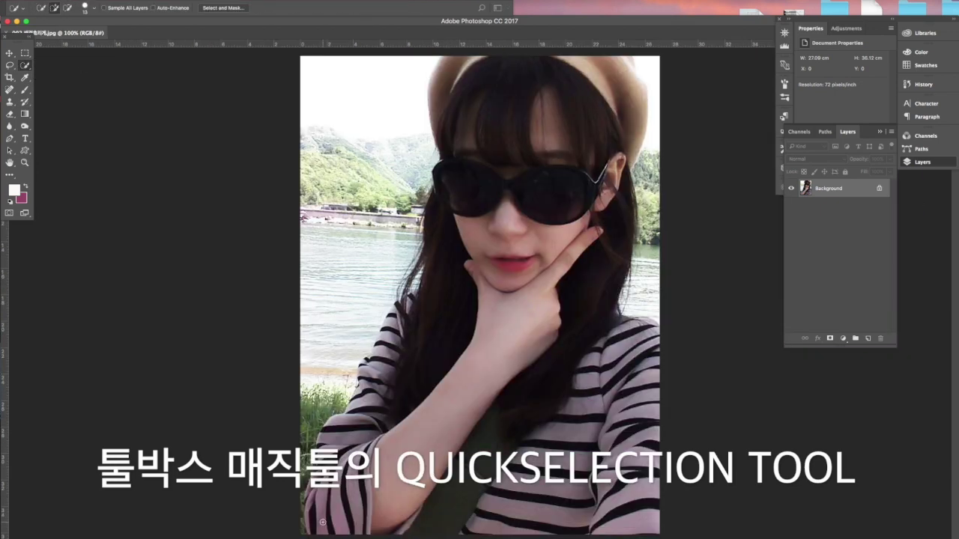
mouse_move(321, 523)
mouse_down()
mouse_move(458, 425)
mouse_move(425, 536)
mouse_move(467, 475)
mouse_move(494, 461)
mouse_move(487, 529)
mouse_move(533, 459)
mouse_move(591, 519)
mouse_move(615, 500)
mouse_move(633, 462)
mouse_move(638, 396)
mouse_move(632, 444)
mouse_move(664, 451)
mouse_move(568, 440)
mouse_move(539, 387)
mouse_move(463, 404)
mouse_move(378, 401)
mouse_move(420, 362)
mouse_move(367, 432)
mouse_move(350, 447)
mouse_move(341, 434)
mouse_move(334, 450)
mouse_move(529, 236)
mouse_move(526, 110)
mouse_up()
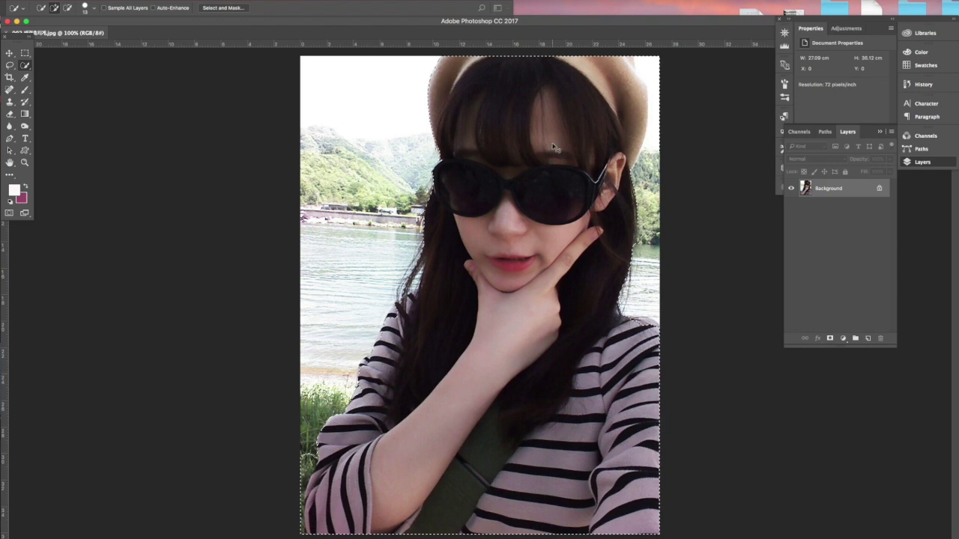
Refine the selection of the woman by excluding leftover background beside her hat, shoulder and lower sleeve.
key(super+equal)
scroll(552, 142, up, 10)
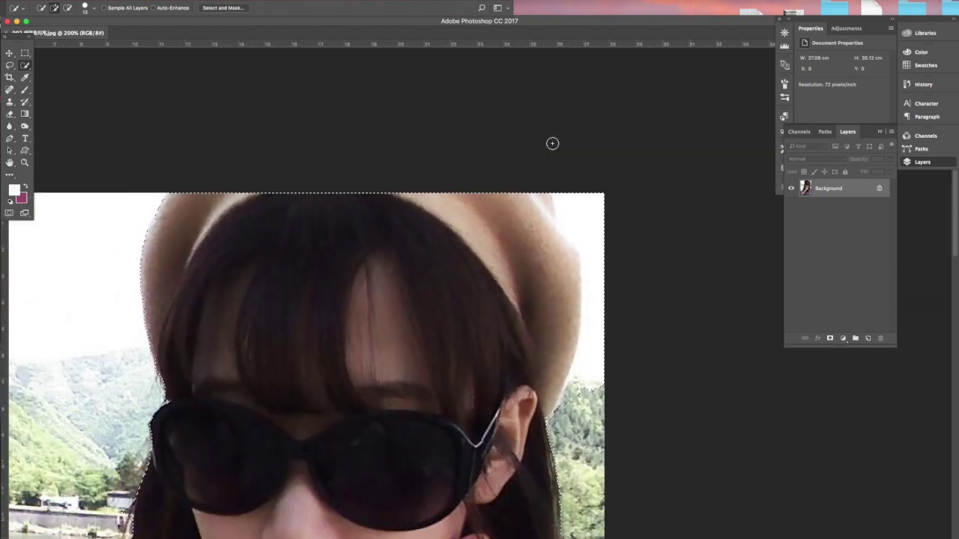
scroll(552, 142, down, 2)
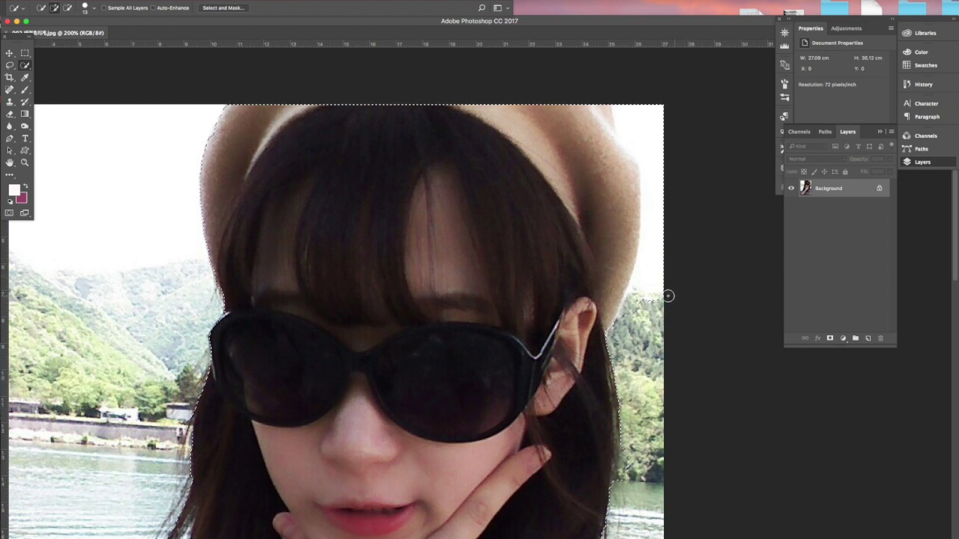
drag(655, 294, 650, 280)
mouse_move(658, 240)
mouse_down()
mouse_move(654, 166)
mouse_move(642, 144)
mouse_up()
scroll(643, 144, down, 10)
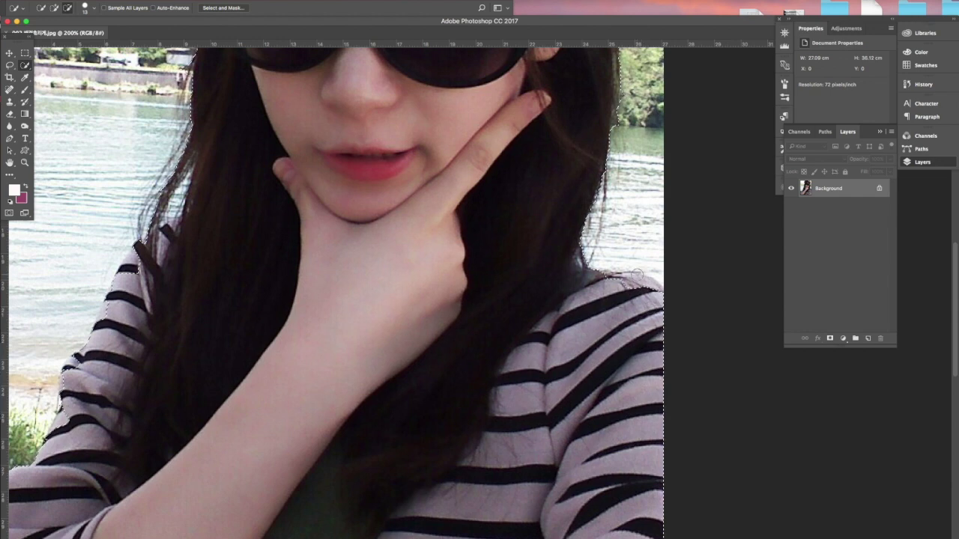
scroll(633, 315, down, 5)
scroll(633, 314, left, 8)
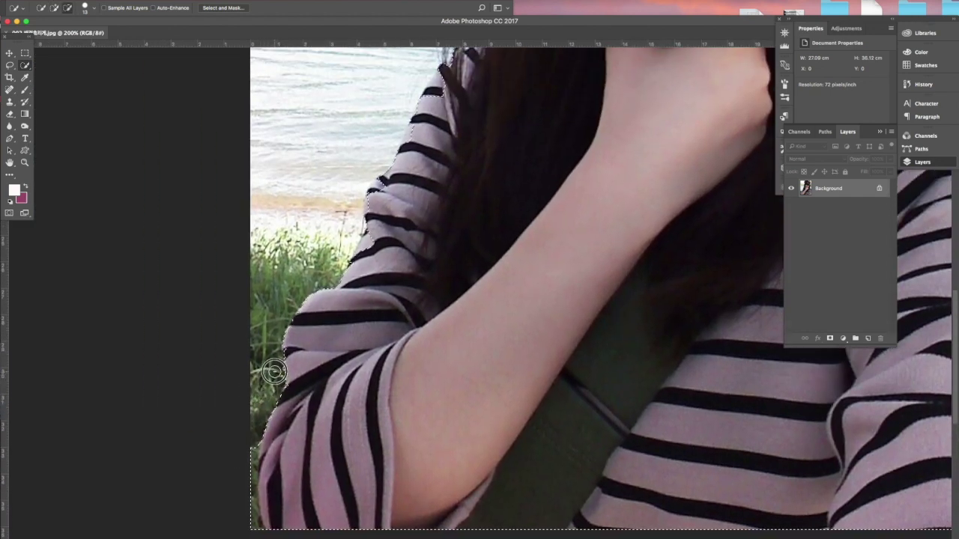
scroll(640, 284, up, 5)
key(ctrl+minus)
key(ctrl+minus)
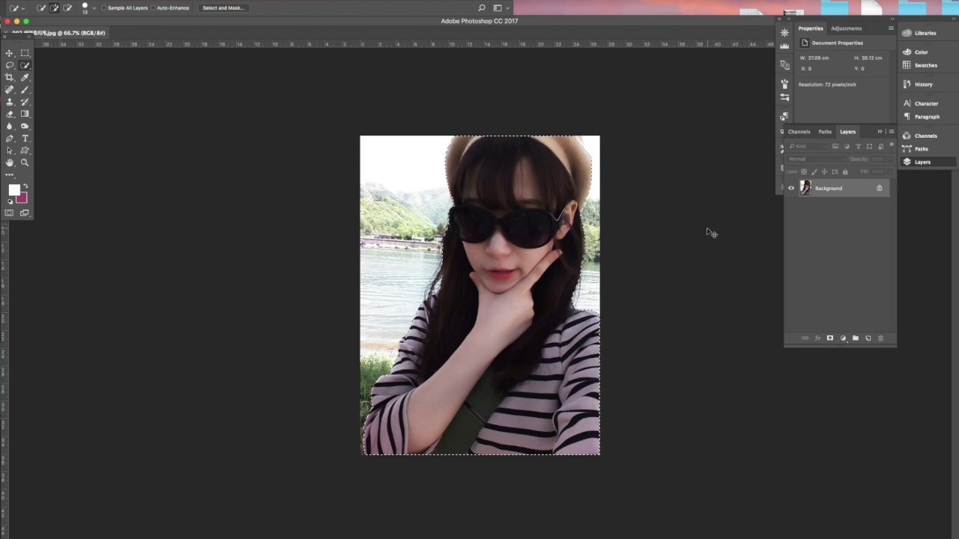
Copy the selected woman to a new layer and check the copy by toggling the Background layer's visibility.
key(super+j)
click(791, 207)
click(791, 206)
click(791, 207)
click(792, 207)
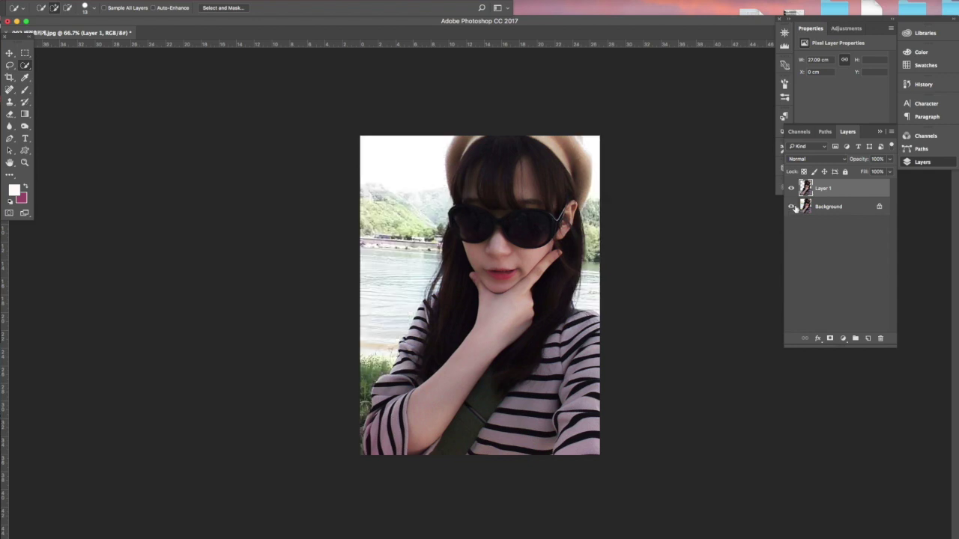
Apply a Gaussian Blur to the Background layer, softening the scenery behind the woman.
click(844, 211)
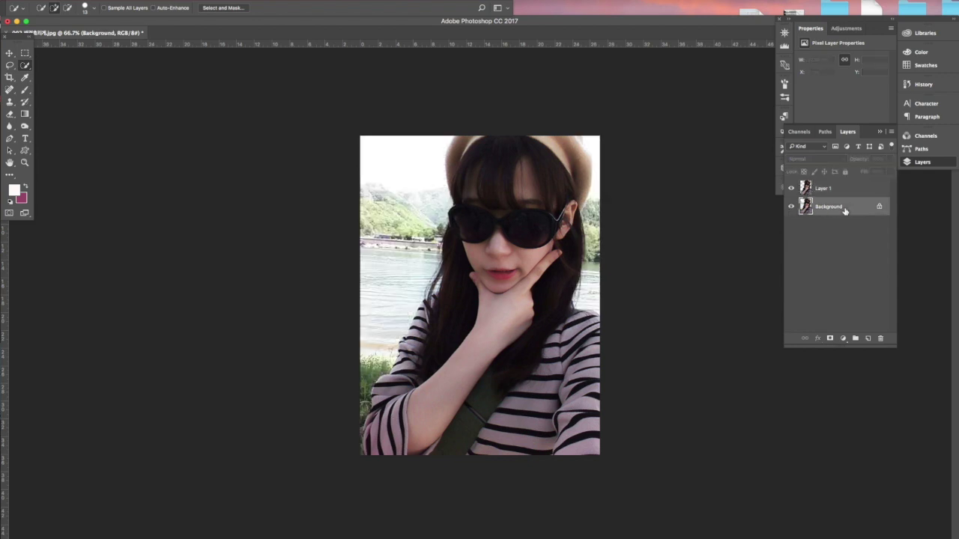
click(209, 2)
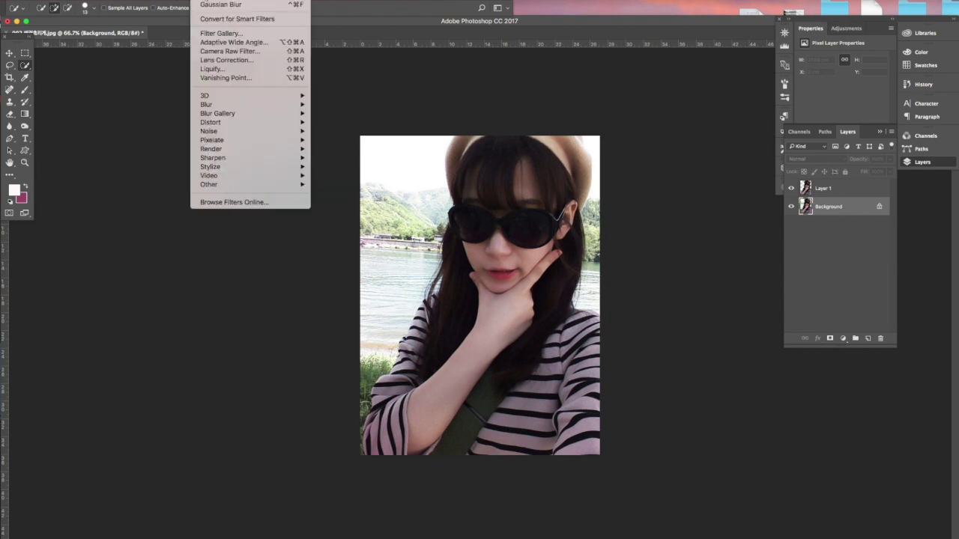
mouse_move(215, 107)
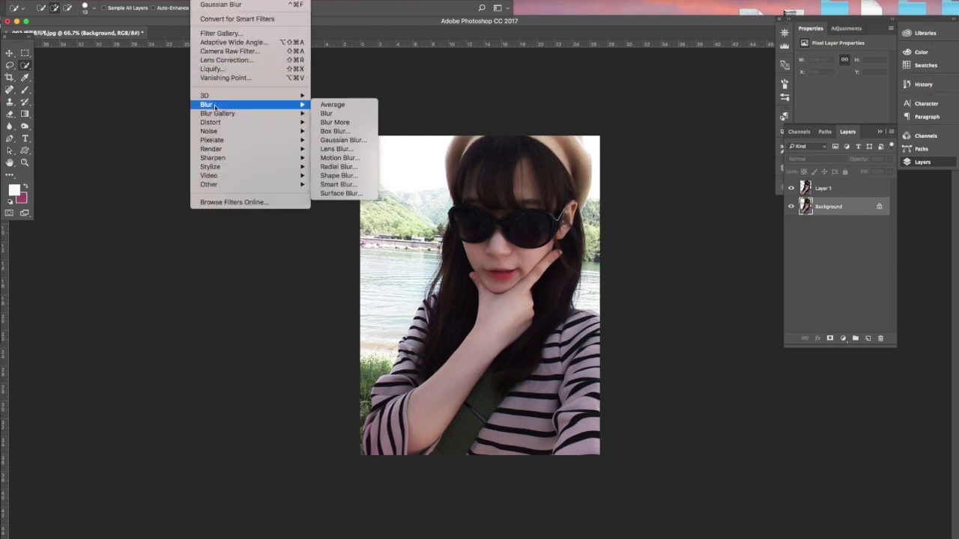
click(348, 141)
drag(808, 500, 787, 503)
key(Return)
key(w)
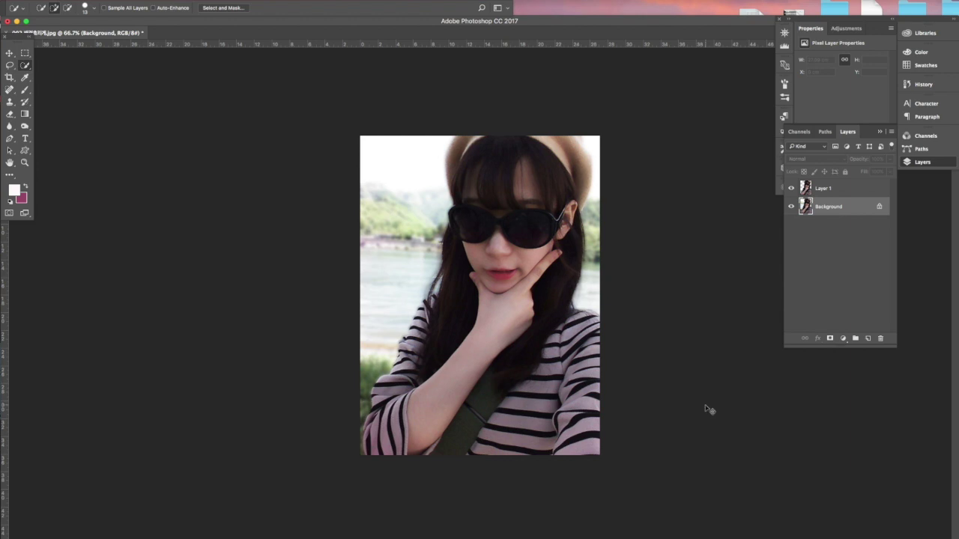
Examine the woman's outline against the blurred background and compare the picture with Layer 1 hidden and shown.
key(super+equal)
key(super+equal)
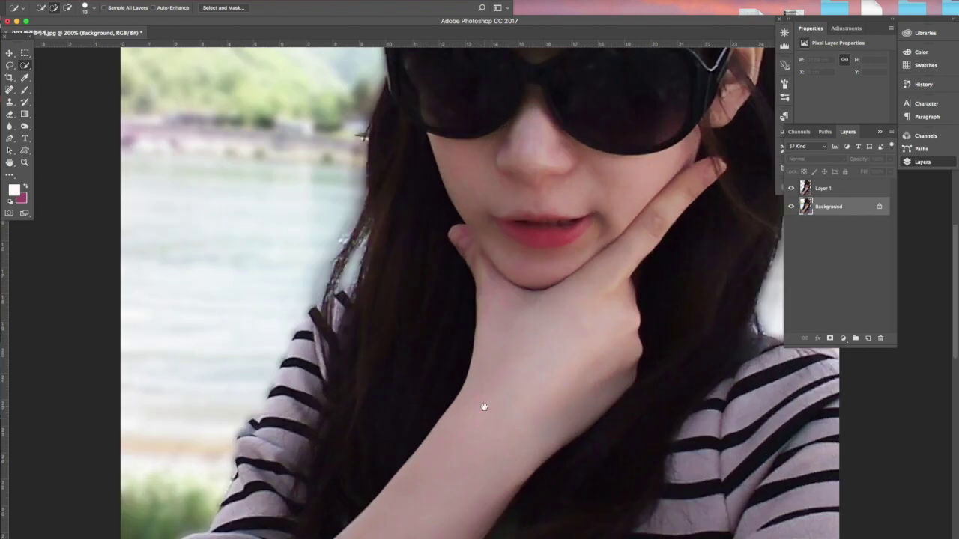
scroll(484, 407, down, 10)
scroll(484, 406, left, 3)
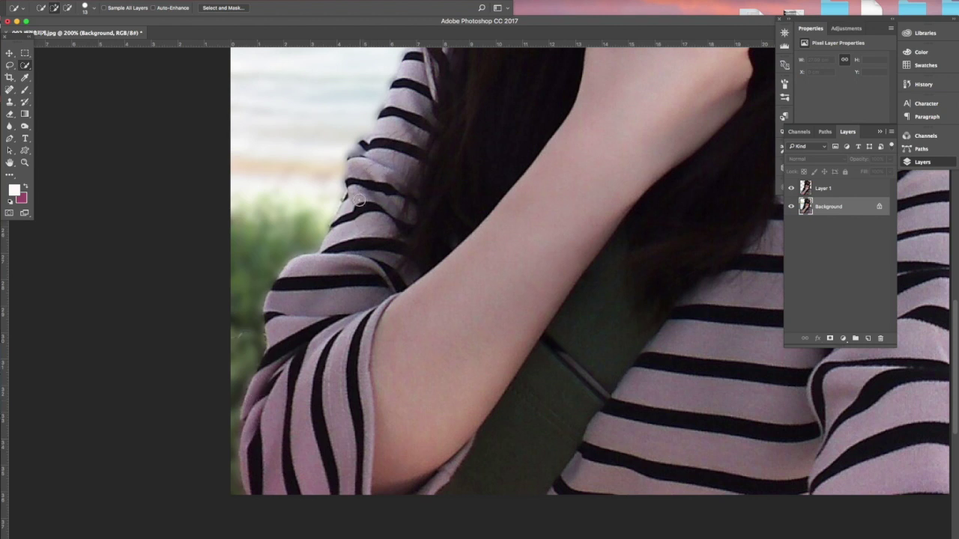
key(super+0)
click(816, 188)
click(790, 188)
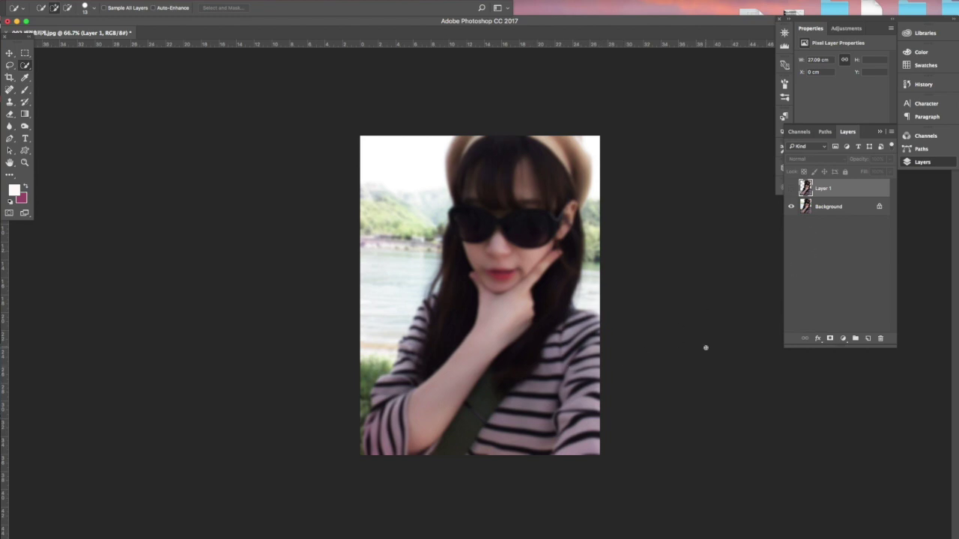
click(790, 189)
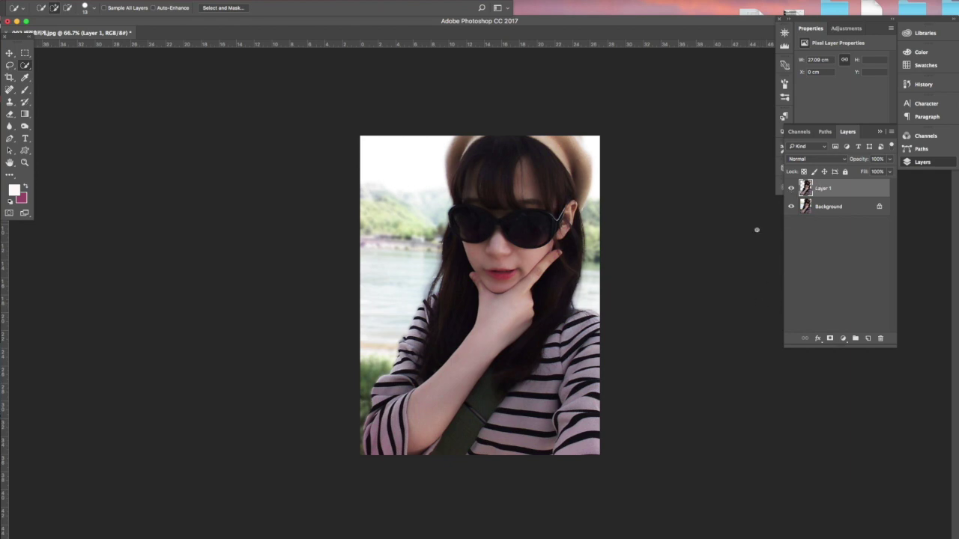
Soften the outer edge of the striped sleeve beside the water and grass on Layer 1 with the Blur tool.
scroll(529, 254, up, 5)
scroll(528, 255, down, 4)
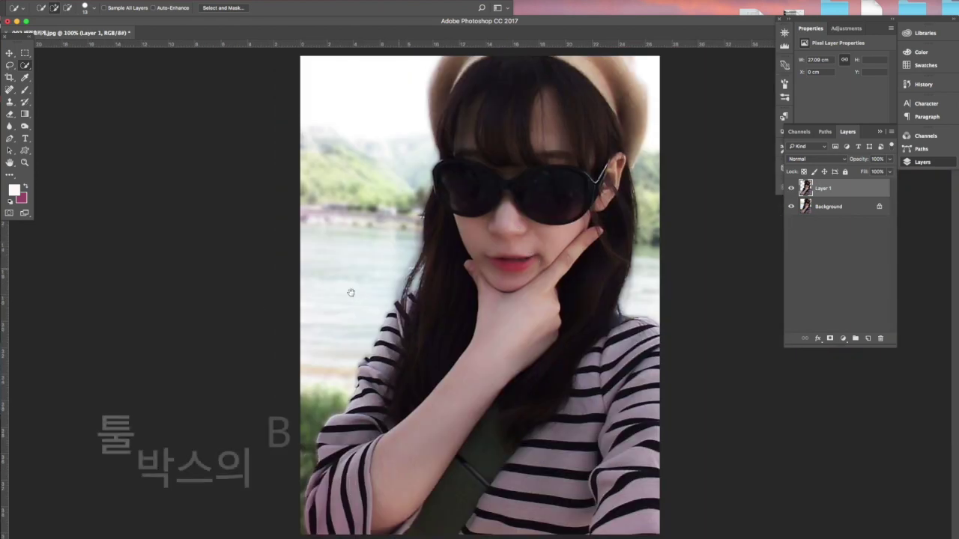
click(9, 128)
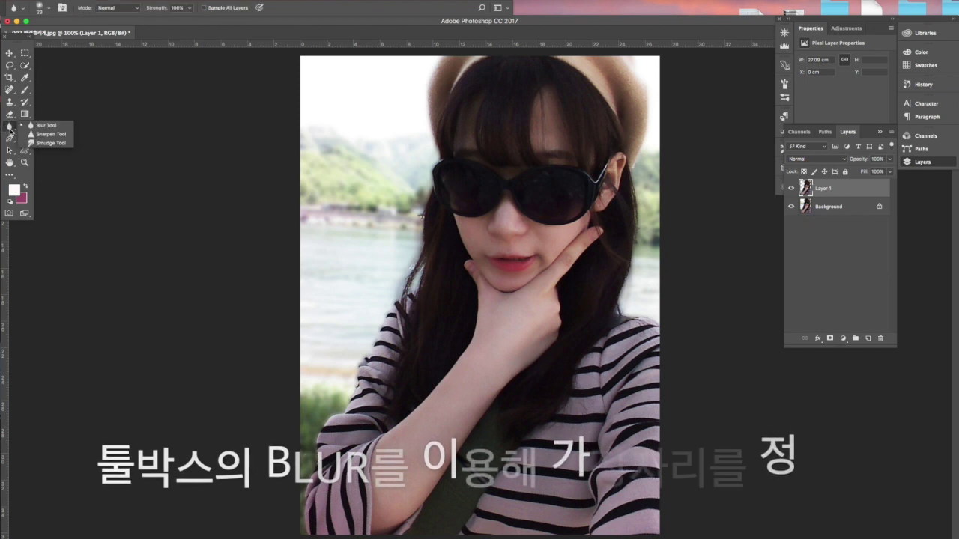
click(62, 126)
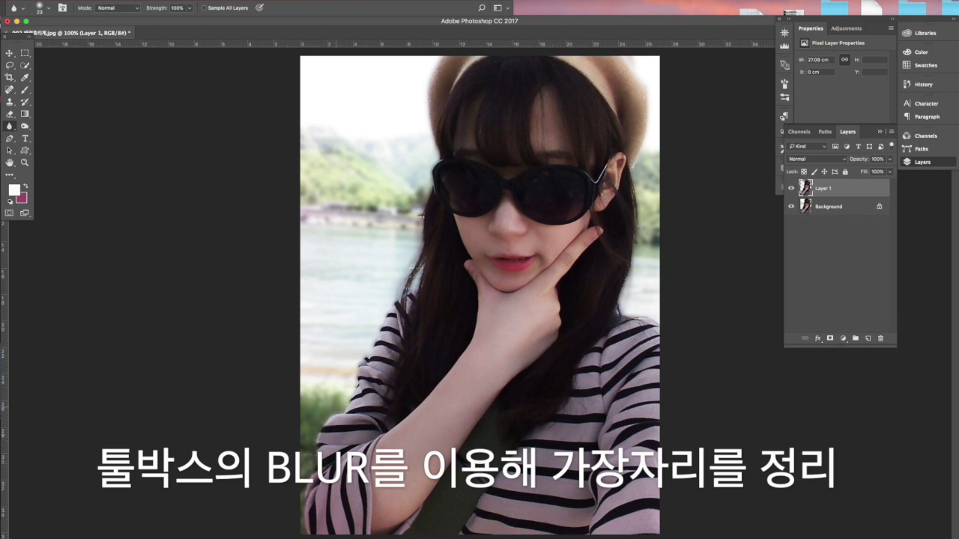
key(super+plus)
key(super+plus)
scroll(456, 274, down, 5)
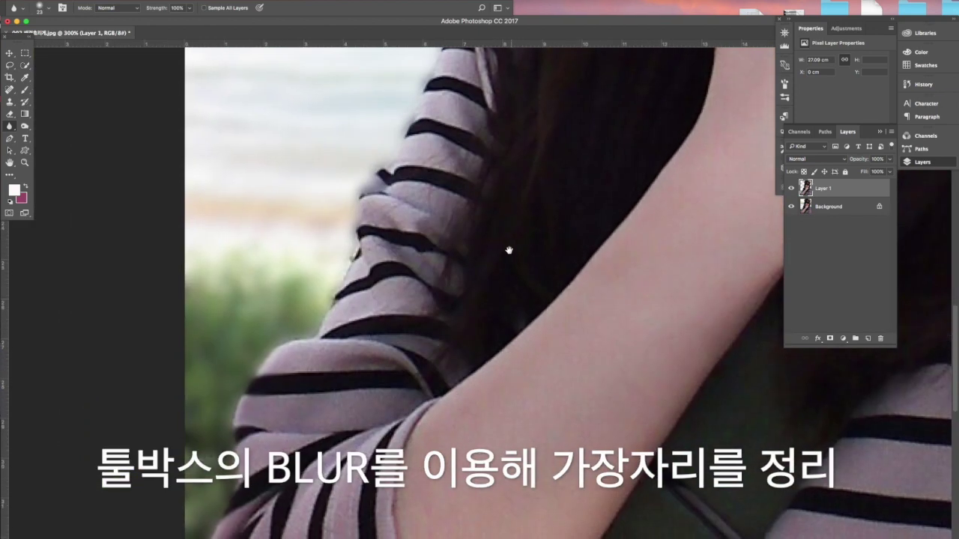
drag(512, 223, 537, 190)
mouse_move(306, 381)
mouse_down()
mouse_move(297, 323)
mouse_move(354, 276)
mouse_move(384, 211)
mouse_move(389, 161)
mouse_move(410, 150)
mouse_up()
scroll(410, 150, up, 5)
Set the Blur tool's brush size to 17 px and soften the stray hair strands above the striped shoulder.
click(48, 9)
drag(59, 36, 57, 37)
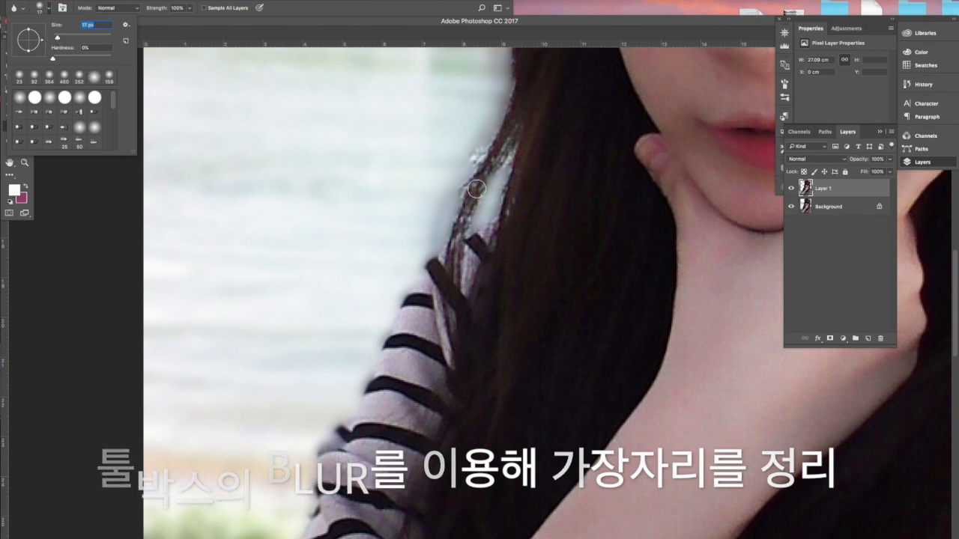
click(468, 166)
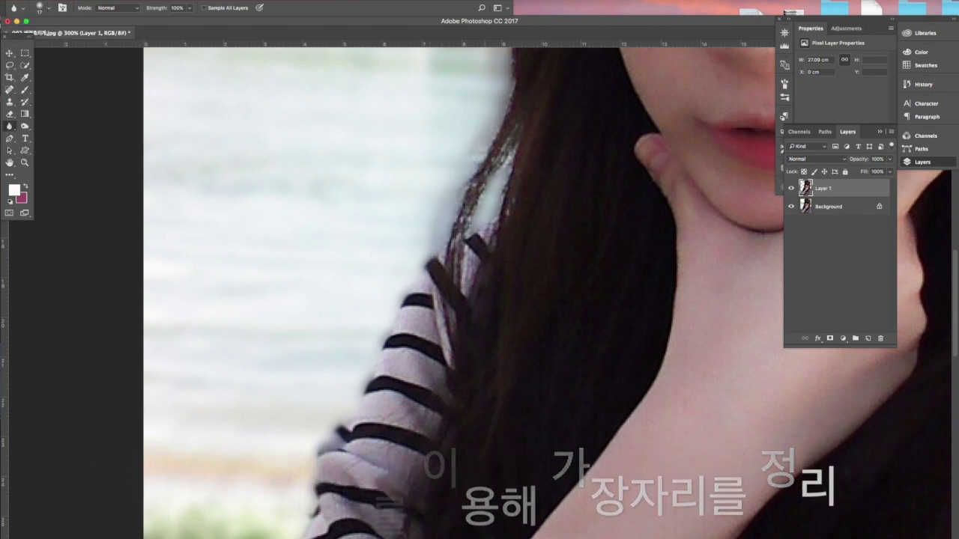
Soften the hair edge below the ear and the shoulder edge on the other side of the portrait with the Blur tool.
scroll(524, 218, right, 10)
scroll(524, 218, up, 5)
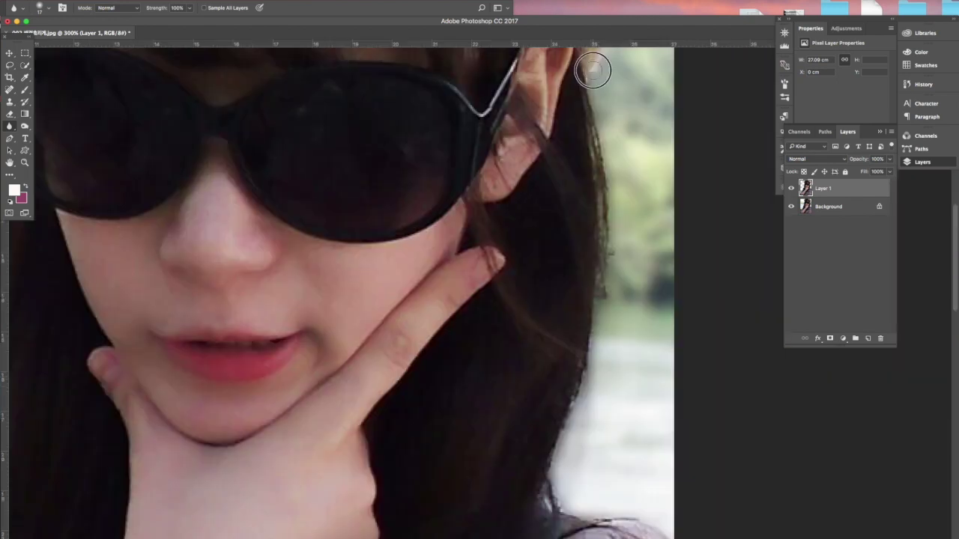
scroll(617, 68, down, 5)
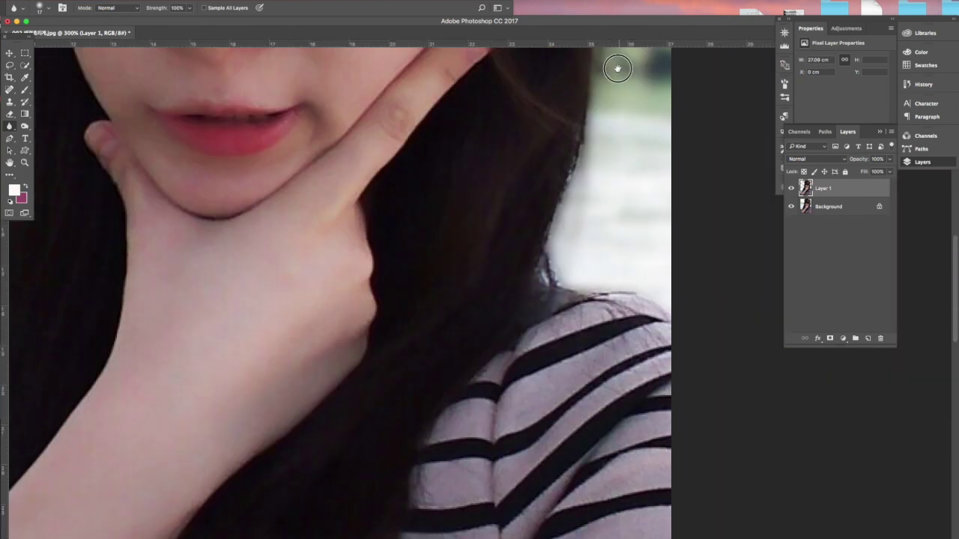
scroll(617, 68, down, 2)
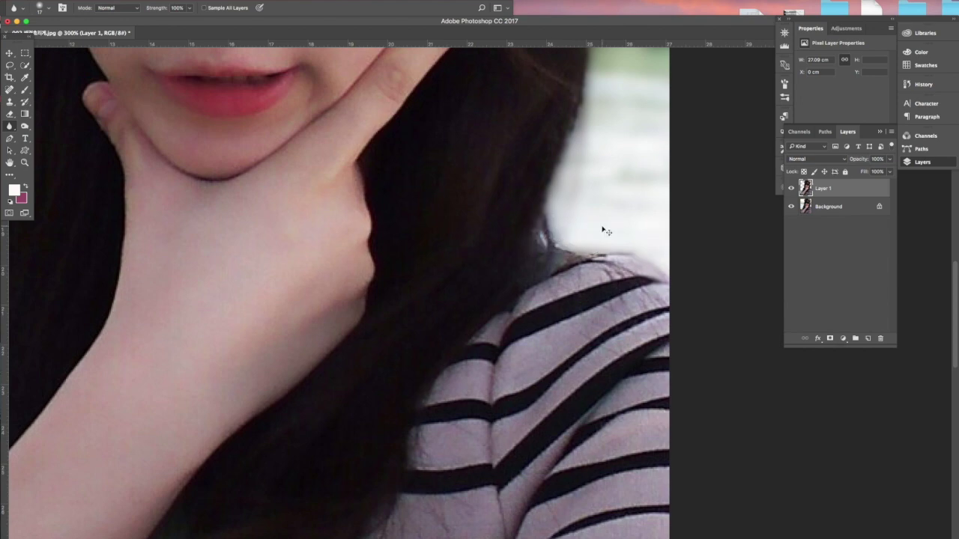
key(super+minus)
key(super+minus)
key(super+minus)
key(super+minus)
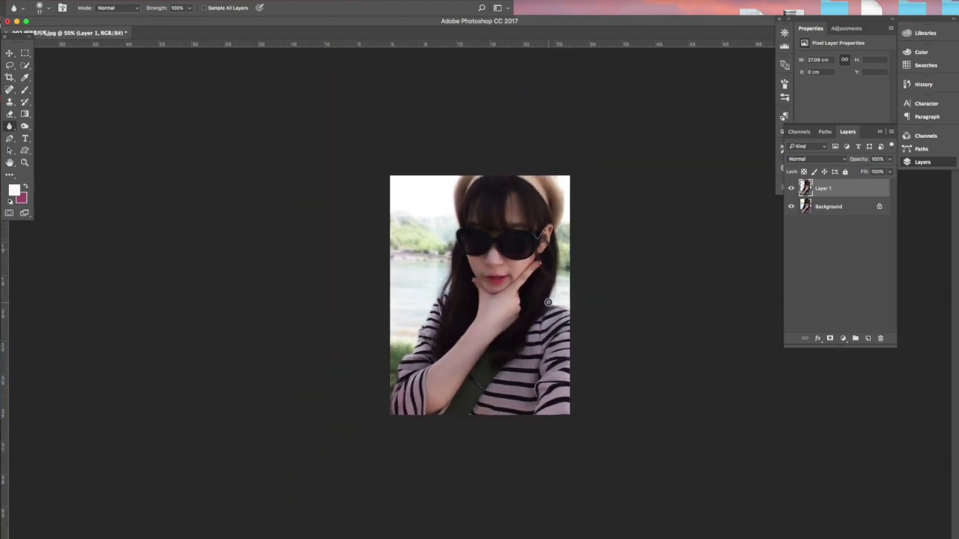
Compare the Gaussian Blur history state with the latest Blur Tool state to judge the softened edges.
key(super+plus)
click(923, 84)
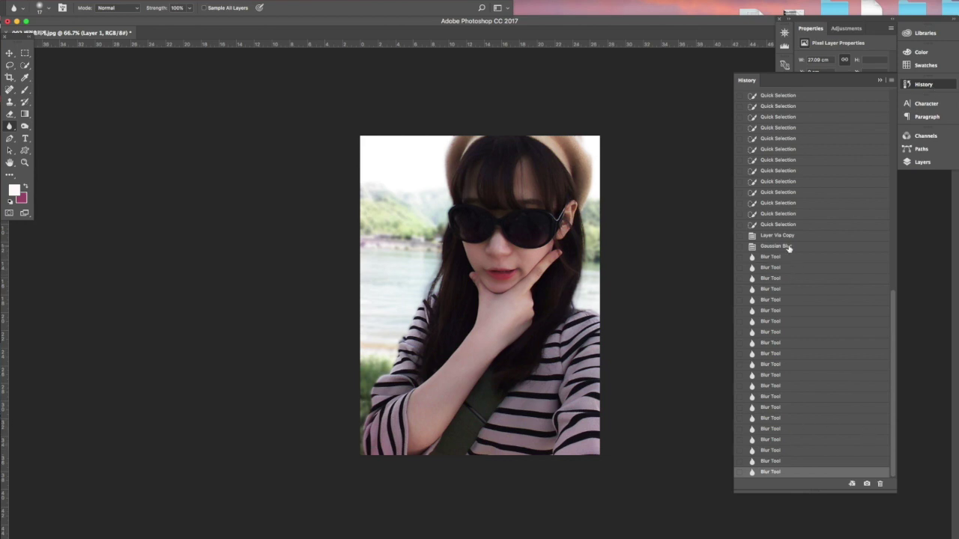
key(super+plus)
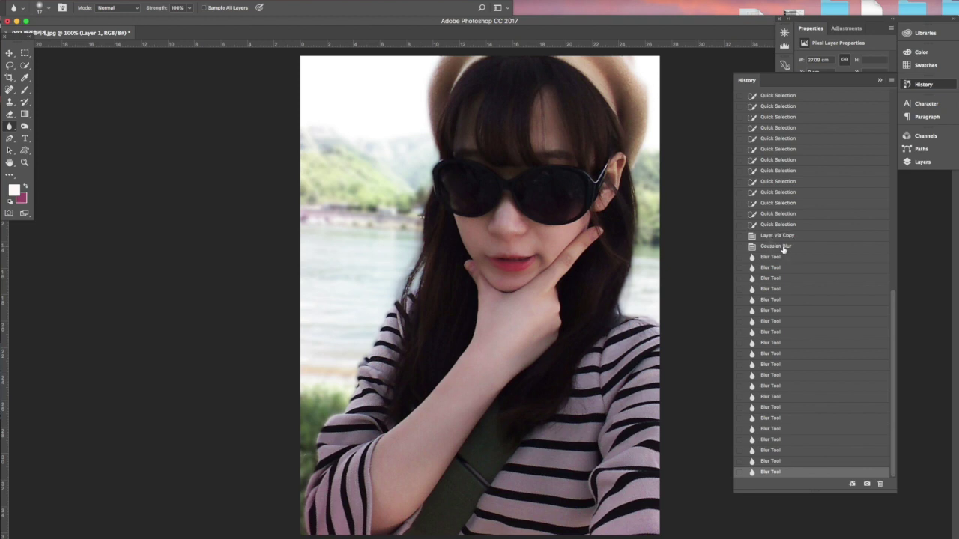
click(784, 249)
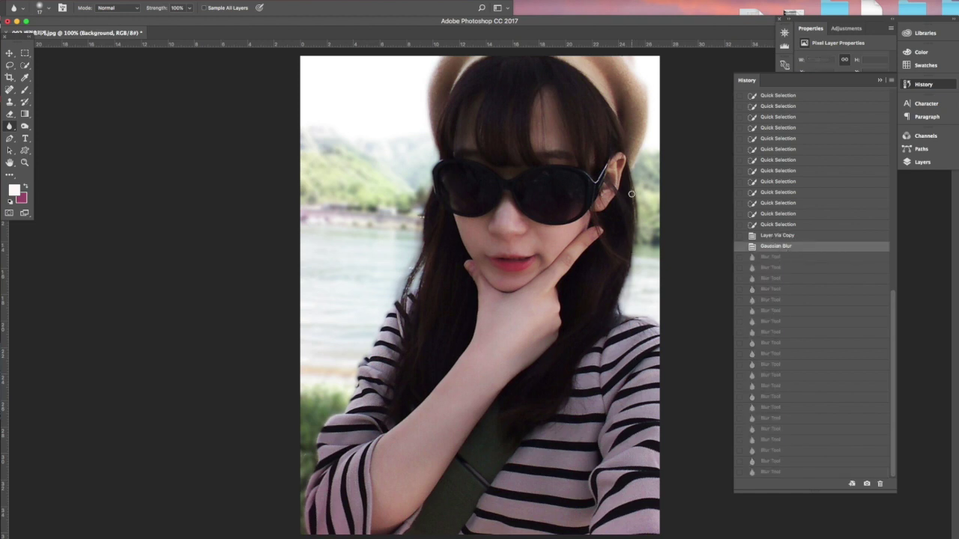
click(779, 472)
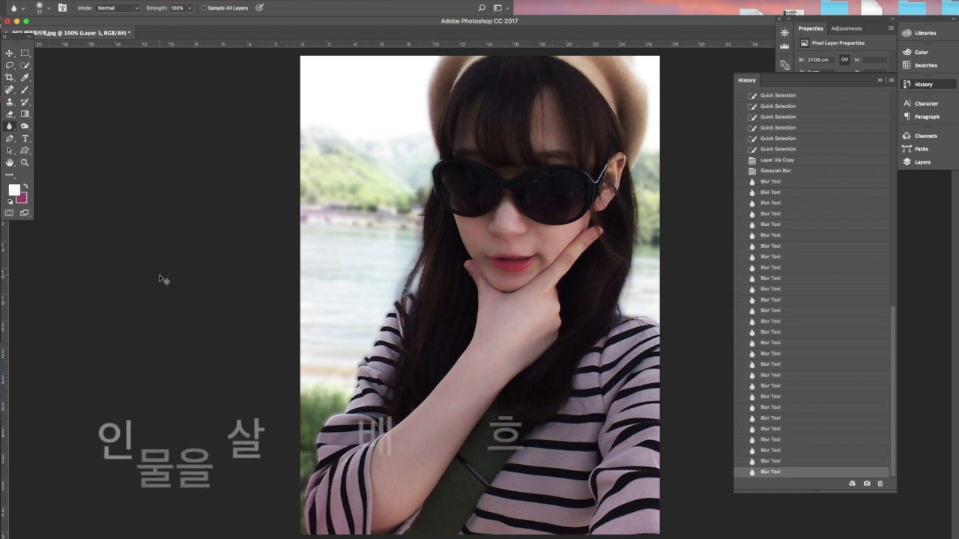
Compare the original snapshot of the portrait with the final blurred version through the history.
key(super+minus)
scroll(816, 178, up, 10)
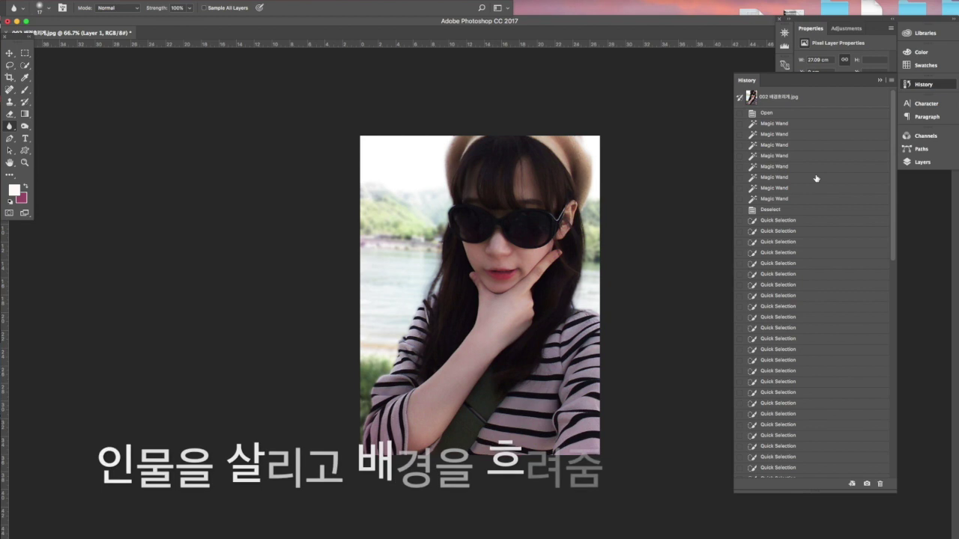
click(791, 100)
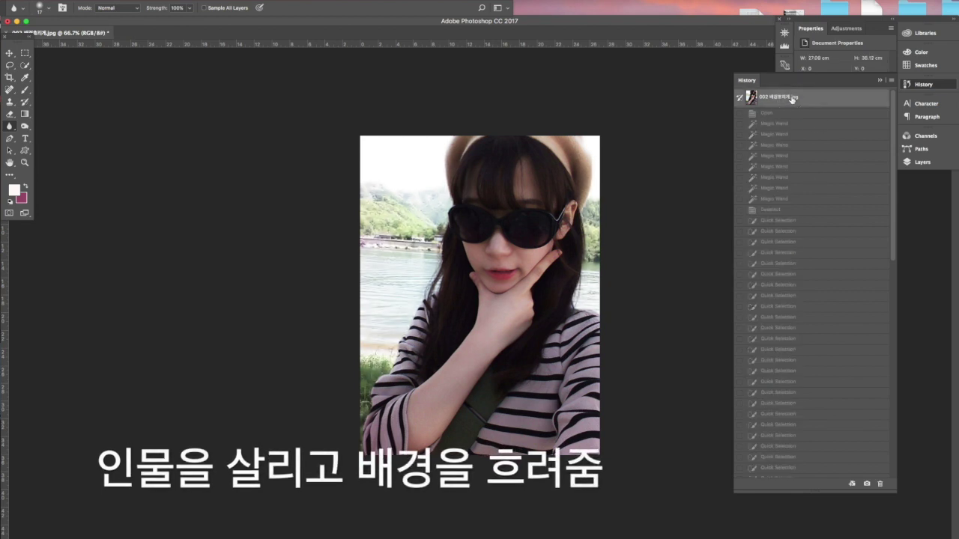
scroll(822, 286, down, 10)
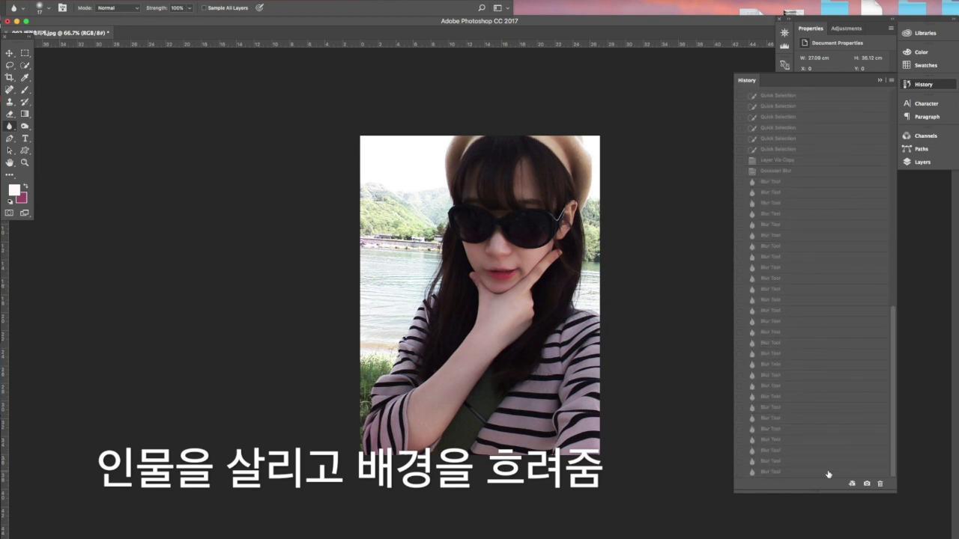
click(828, 473)
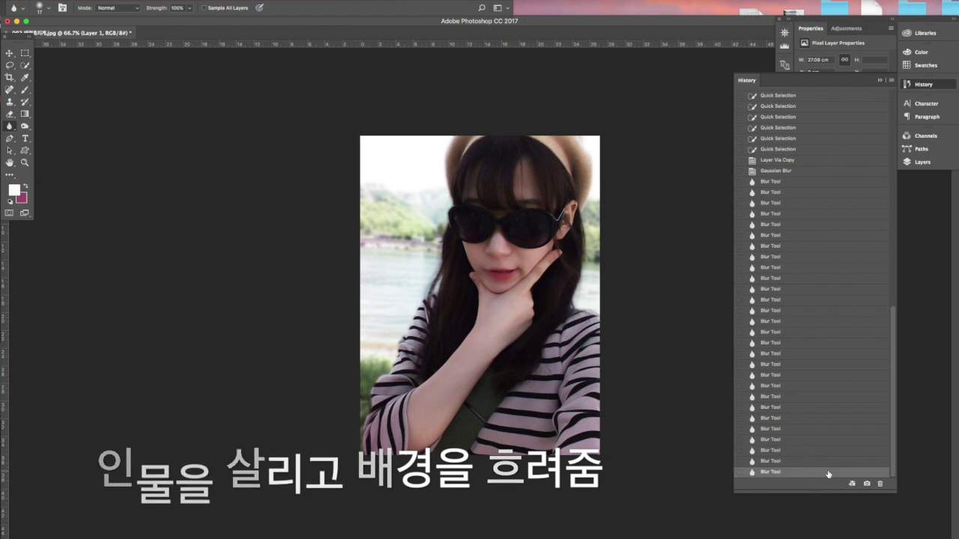
Save the portrait as the JPEG copy 002 배경흐리게 copy.jpg in the same folder and close the document.
key(super+shift+s)
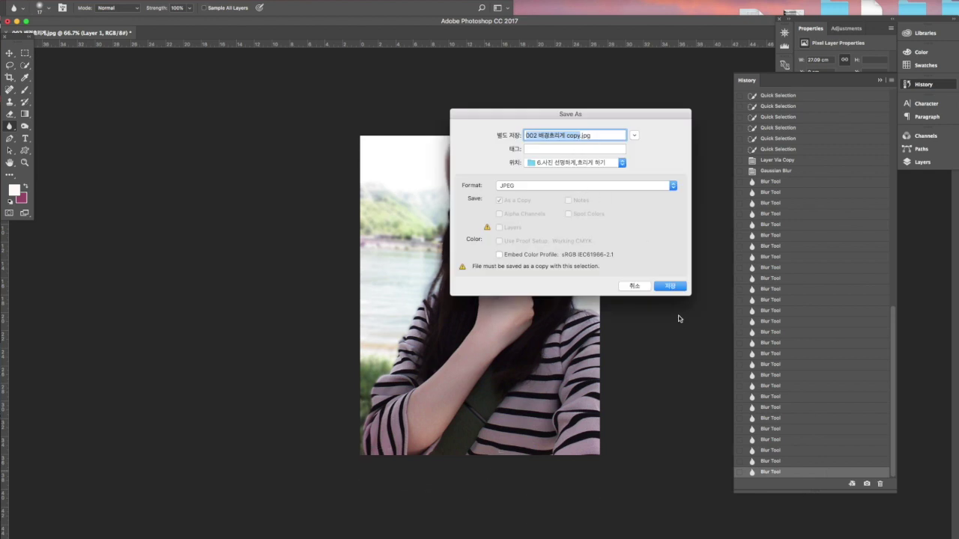
click(669, 286)
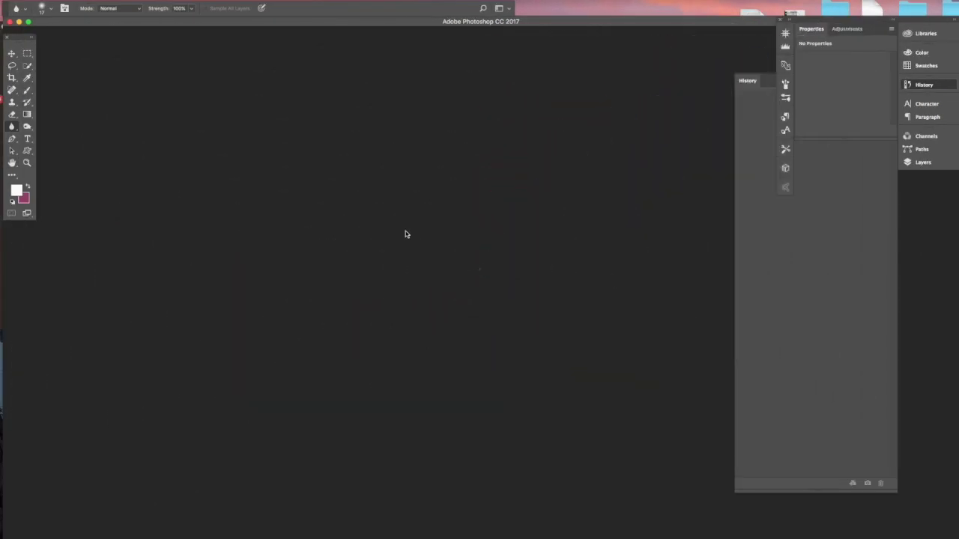
Open the penguin photo 003 선명하게 도장인용.JPG and select the penguin from beak to feet with the Quick Selection tool.
key(super+o)
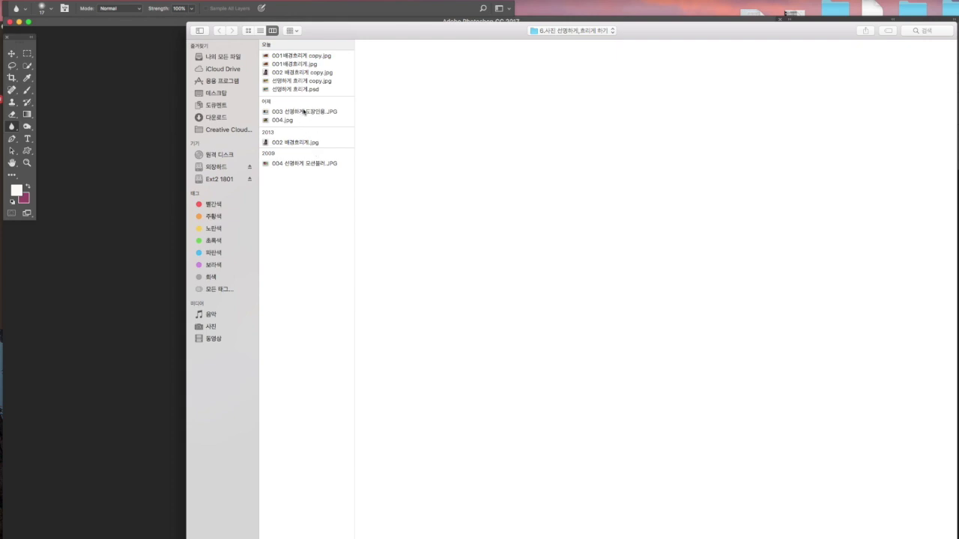
double_click(303, 110)
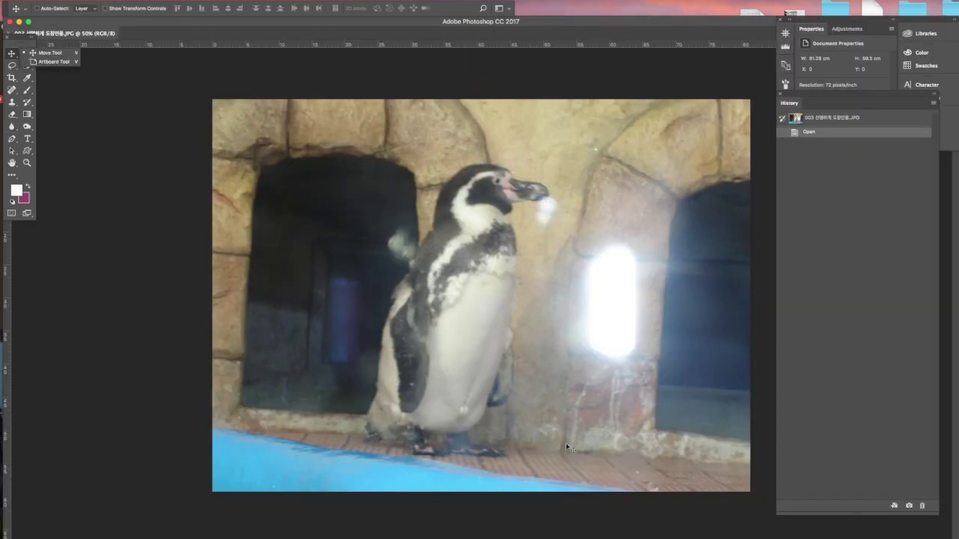
key(w)
key(super+1)
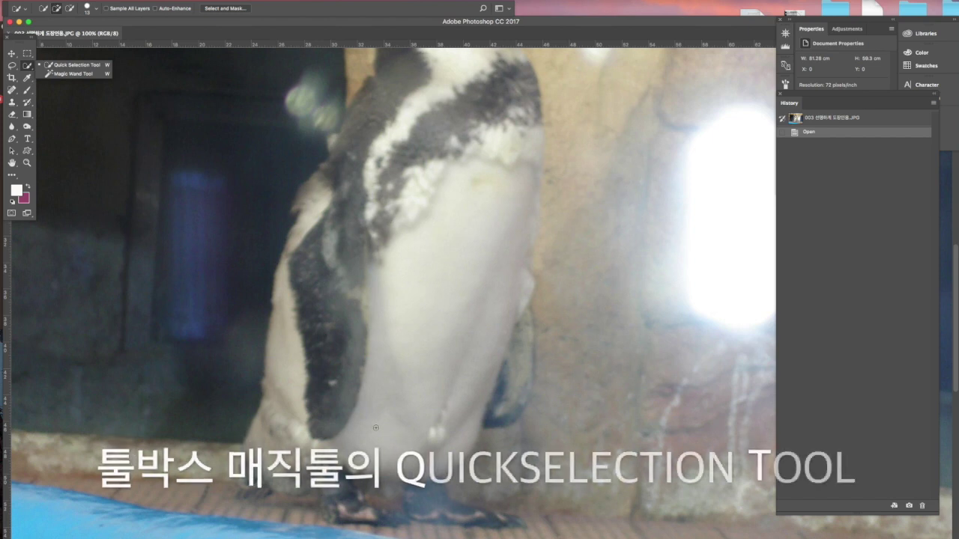
scroll(391, 407, up, 10)
scroll(627, 201, down, 2)
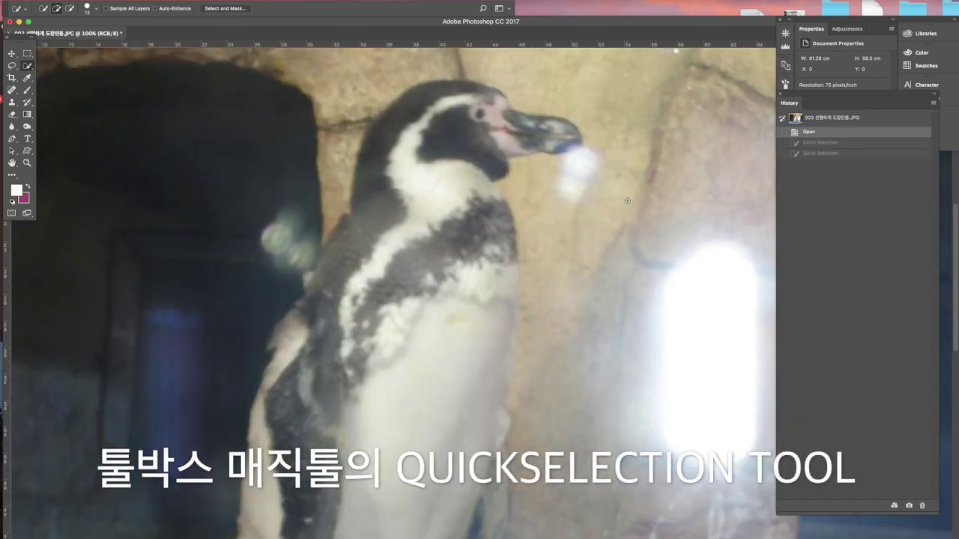
mouse_move(535, 121)
mouse_down()
mouse_move(489, 111)
mouse_move(481, 93)
mouse_move(443, 87)
mouse_move(394, 121)
mouse_move(374, 167)
mouse_move(370, 212)
mouse_move(306, 353)
mouse_move(297, 390)
mouse_move(299, 474)
mouse_up()
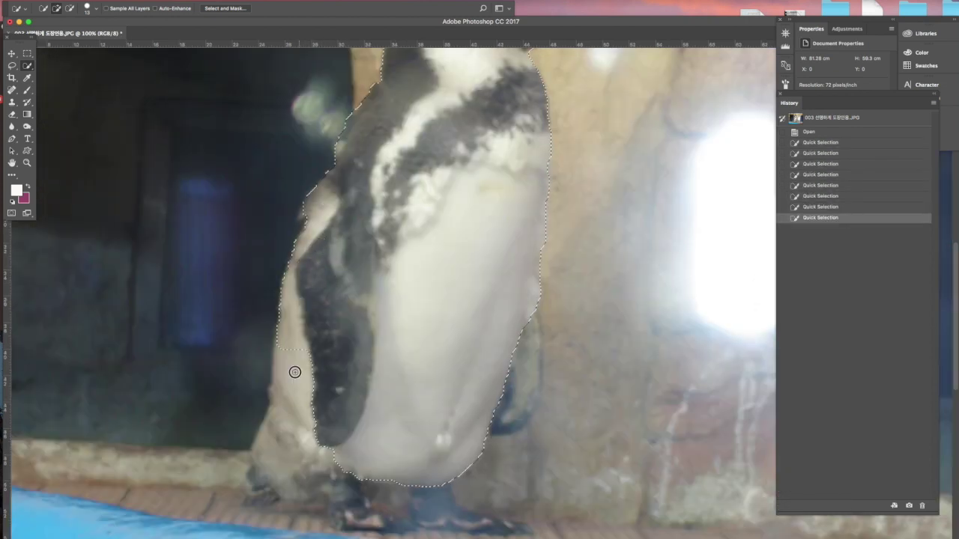
mouse_move(295, 370)
mouse_down()
mouse_move(283, 463)
mouse_move(270, 484)
mouse_up()
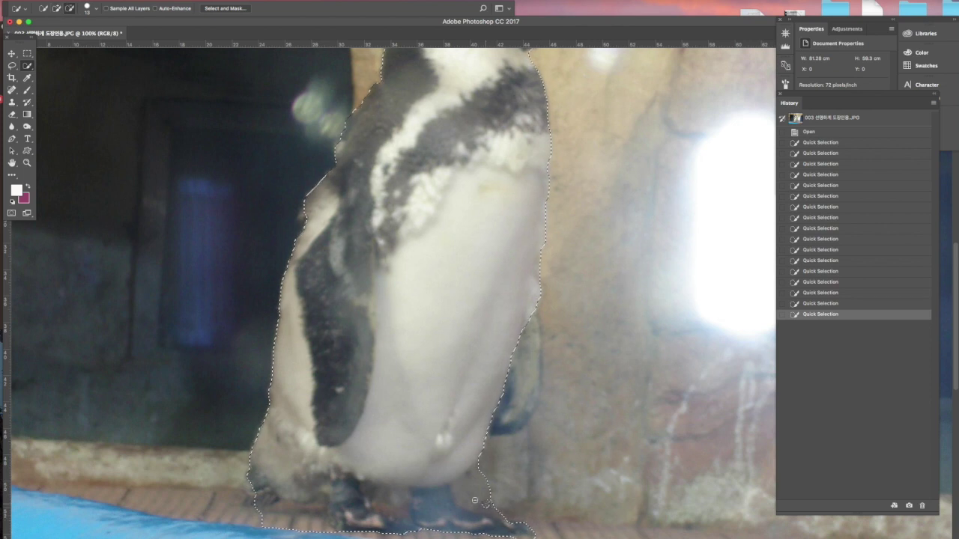
Subtract the excess floor around the feet from the selection with a finer brush and add the missing flipper.
click(474, 500)
click(472, 497)
click(480, 488)
click(474, 486)
click(474, 483)
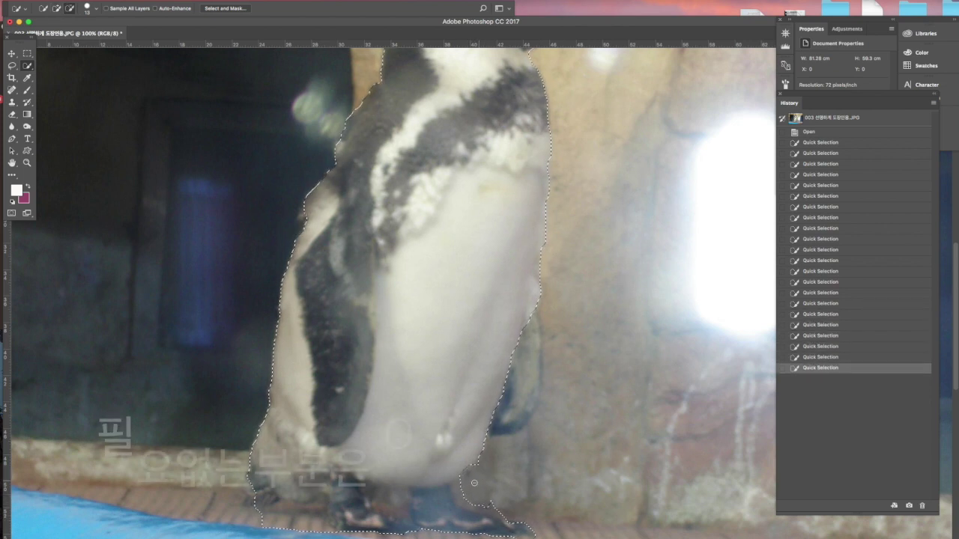
click(474, 483)
click(465, 490)
click(457, 498)
click(94, 13)
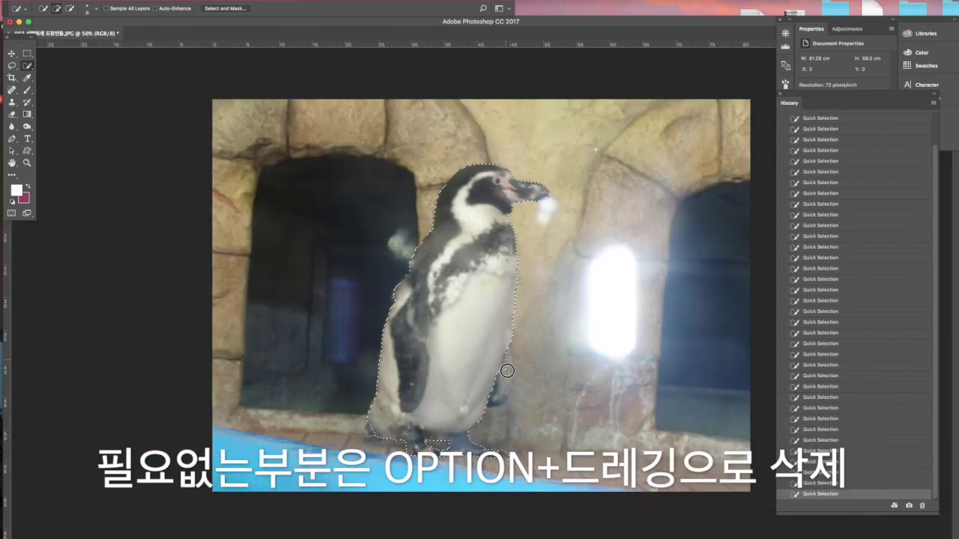
click(504, 370)
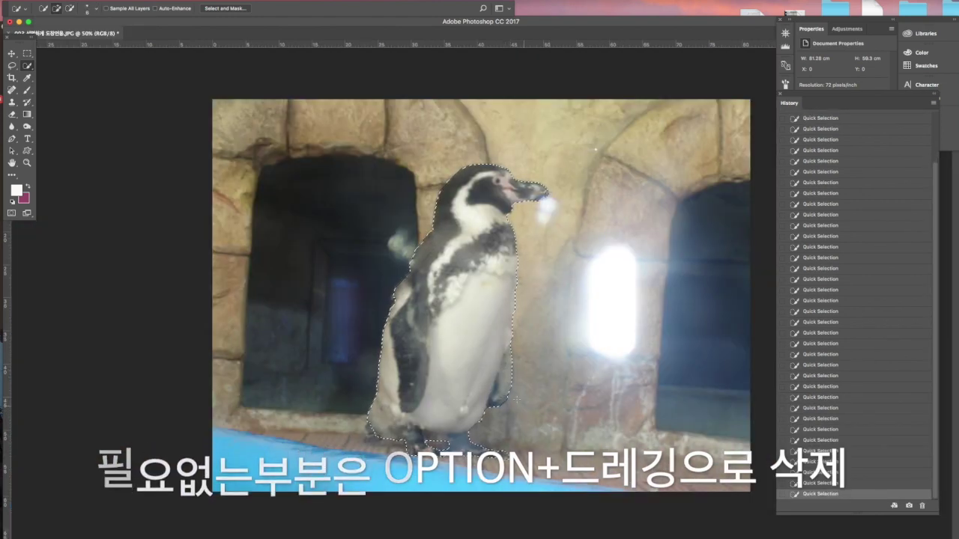
Copy the selected penguin from the Background onto its own layer.
key(v)
click(923, 143)
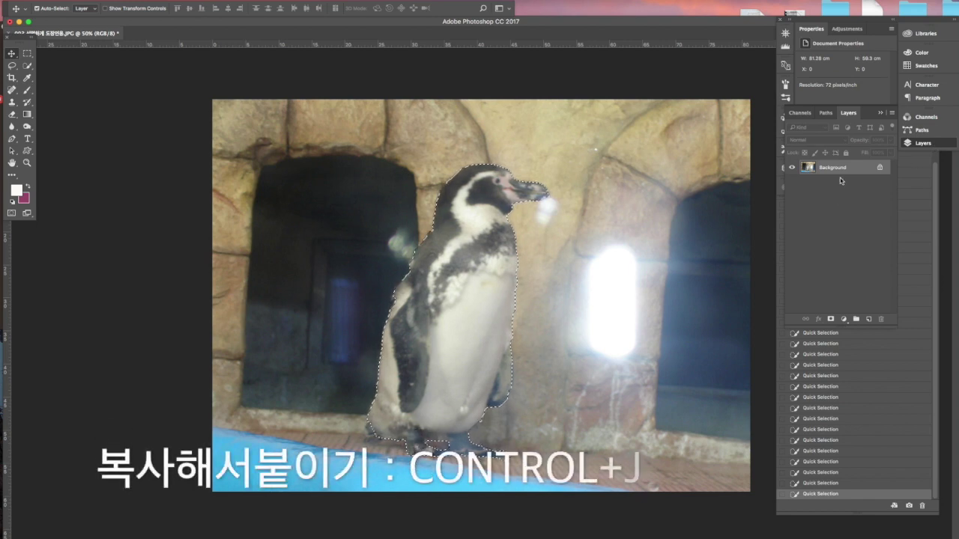
key(ctrl+j)
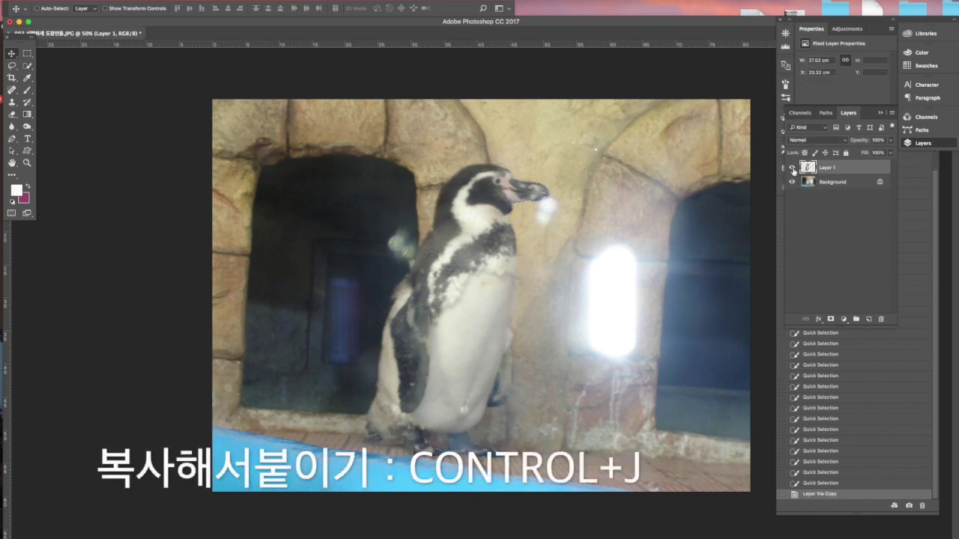
Check the penguin cutout by toggling the Background layer's visibility, leaving the Background shown.
click(792, 182)
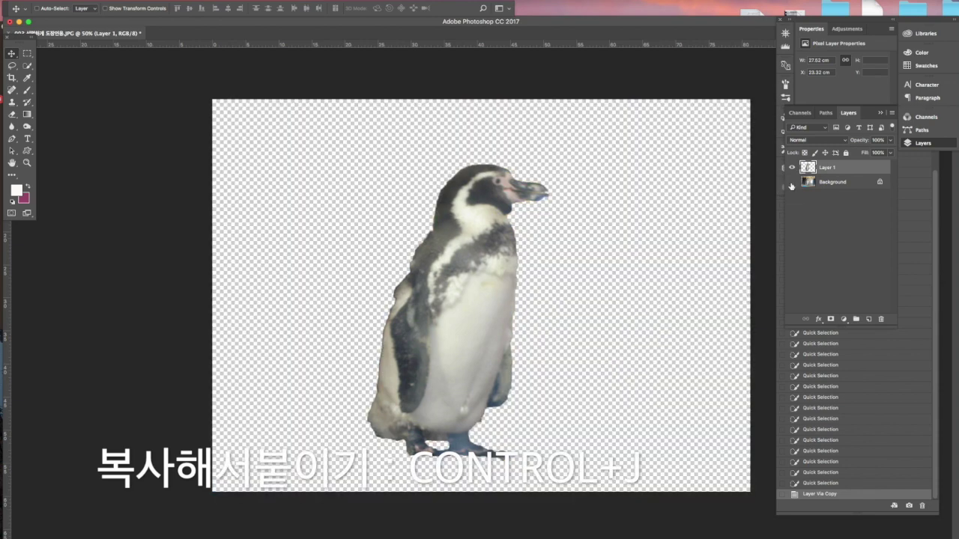
click(792, 182)
click(791, 182)
click(792, 184)
click(791, 184)
click(792, 183)
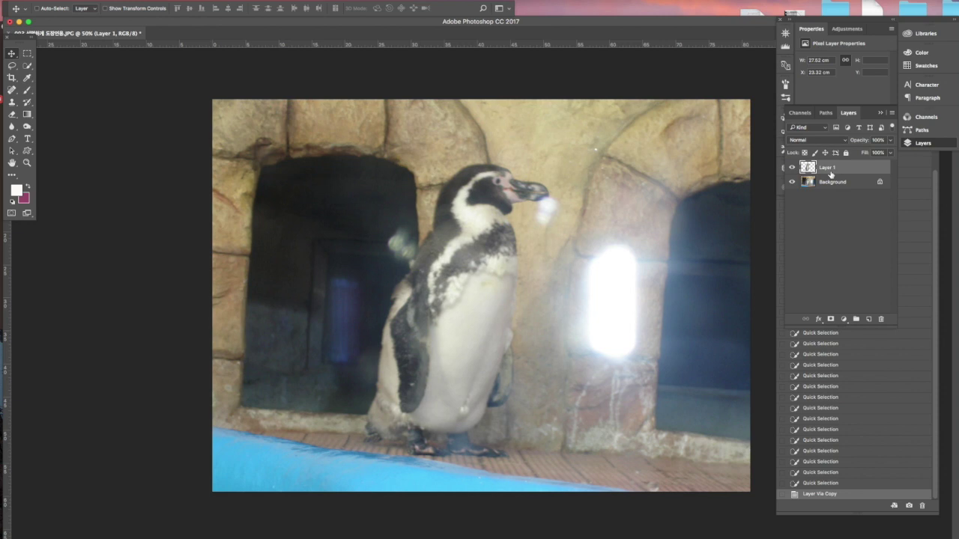
Apply Smart Sharpen to the penguin layer with amount 241%, radius 3.7 px, noise reduction 29% and Lens Blur removal.
click(207, 1)
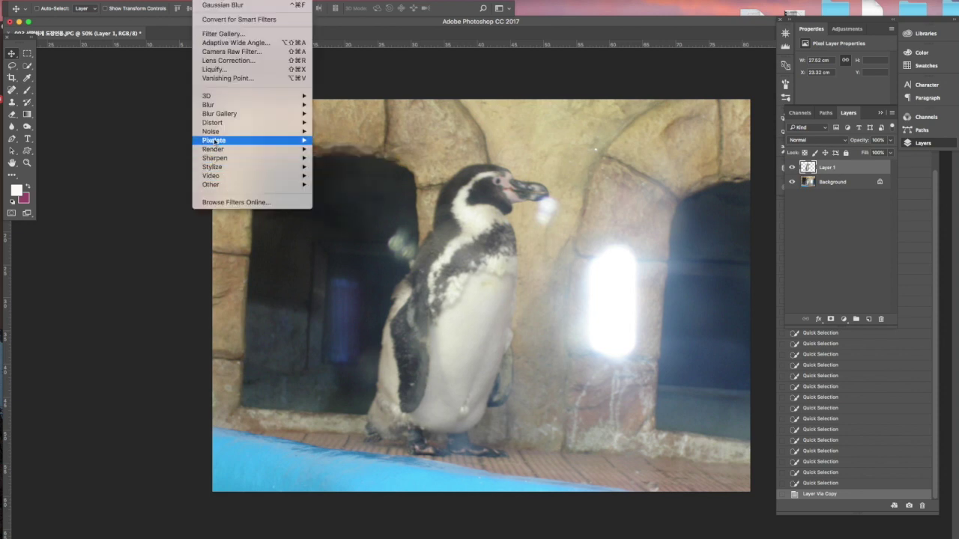
mouse_move(227, 162)
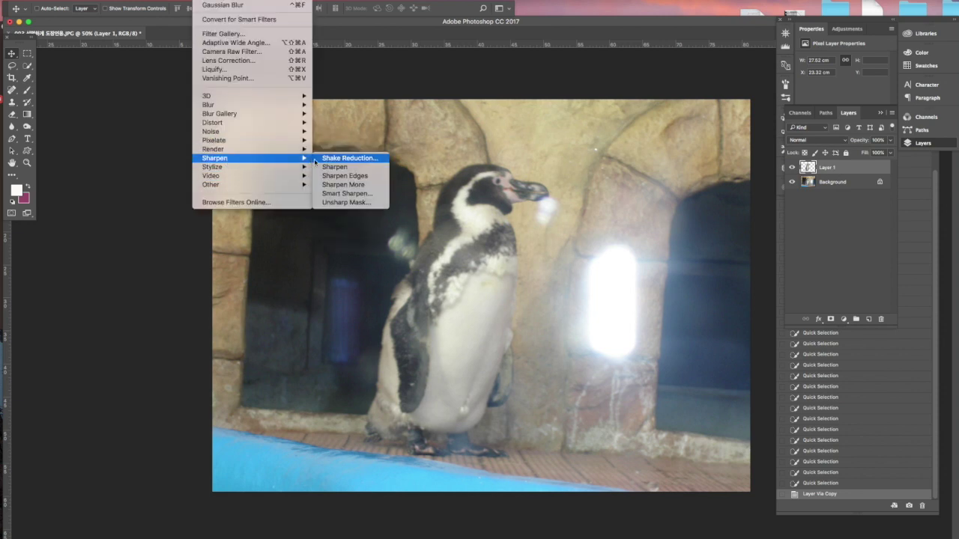
click(375, 194)
drag(743, 317, 726, 403)
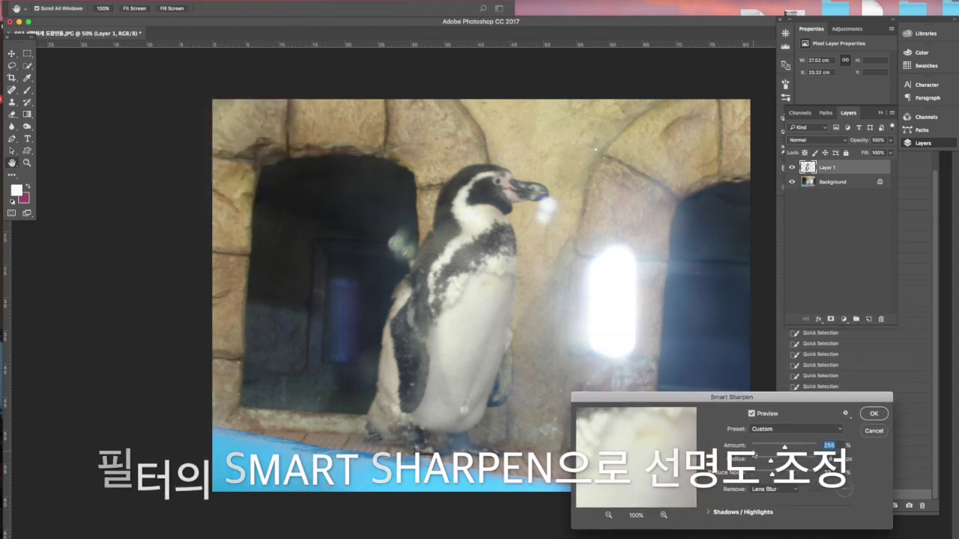
drag(637, 457, 659, 468)
drag(770, 460, 770, 474)
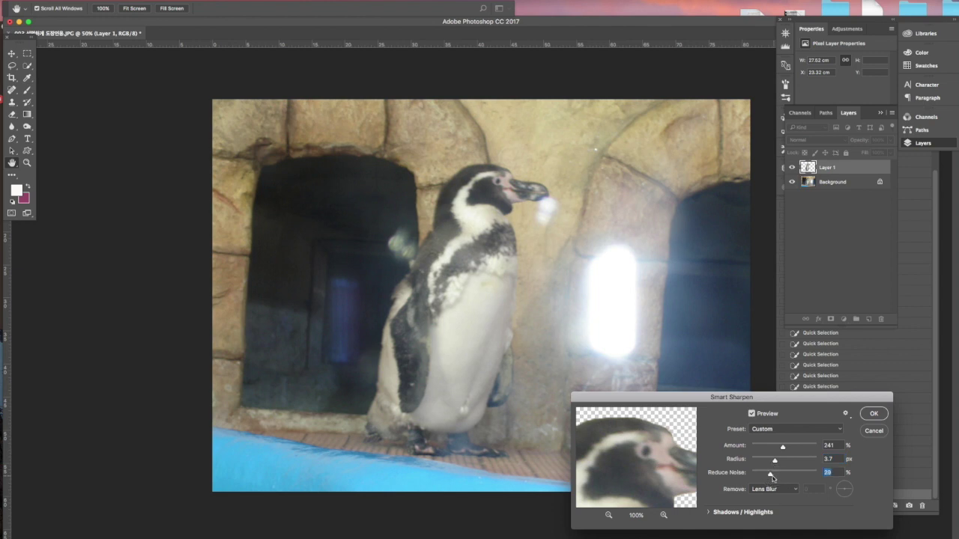
click(872, 412)
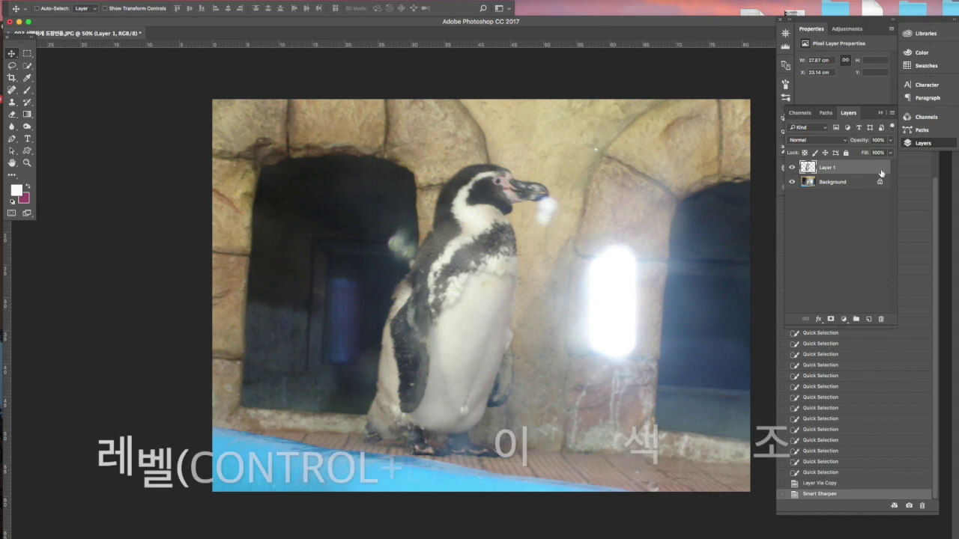
Apply Levels to the penguin layer with input black 40 and white 223, and compare it with the Smart Sharpen state.
key(F7)
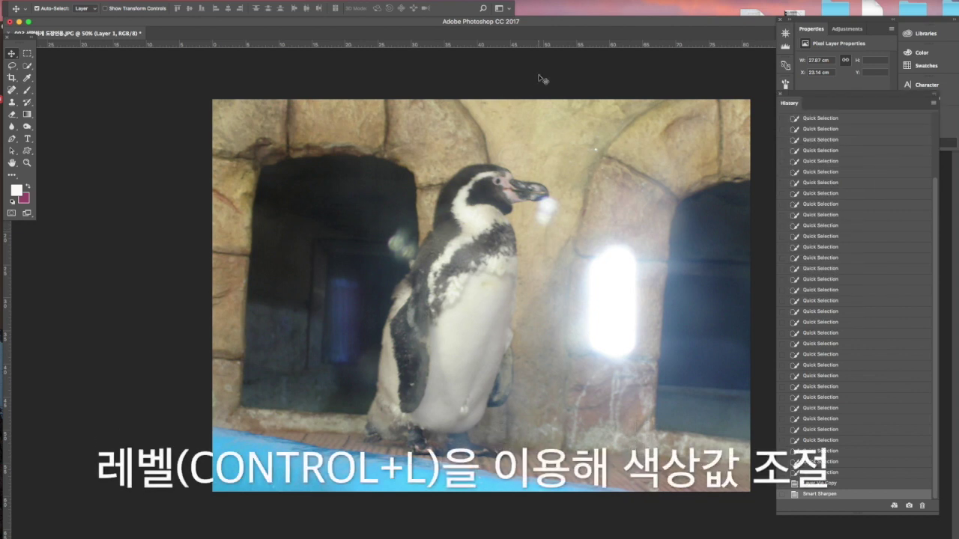
key(ctrl+l)
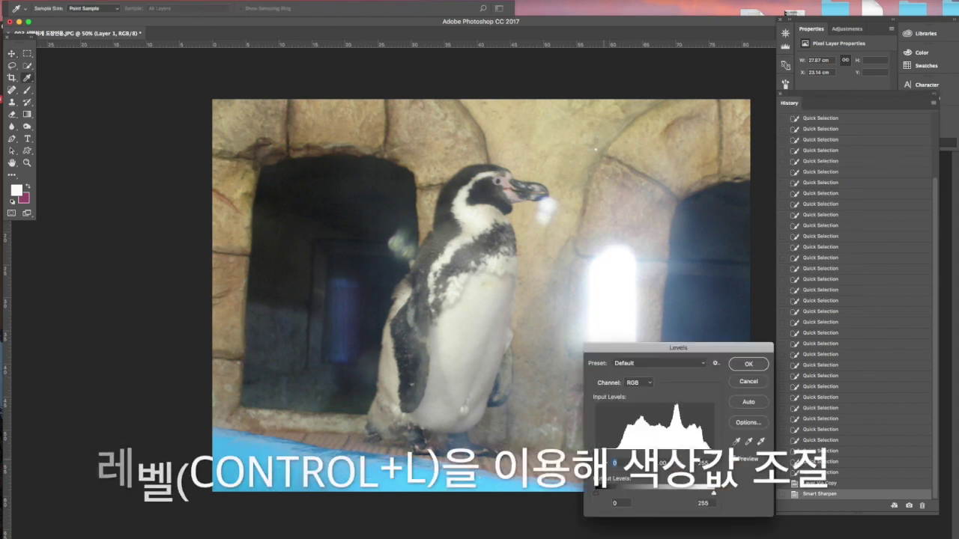
drag(596, 454, 612, 456)
double_click(622, 462)
drag(714, 454, 701, 454)
drag(612, 455, 615, 454)
drag(700, 454, 699, 455)
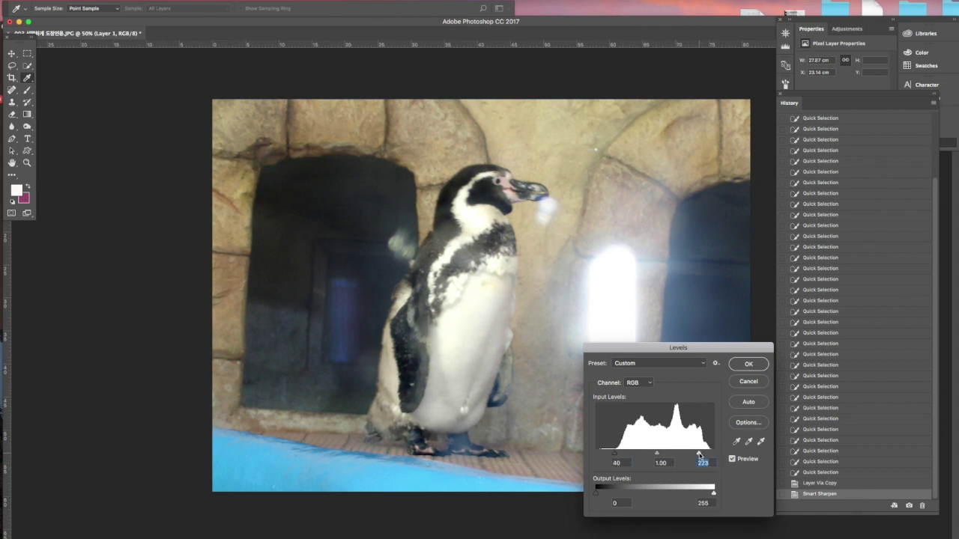
click(748, 365)
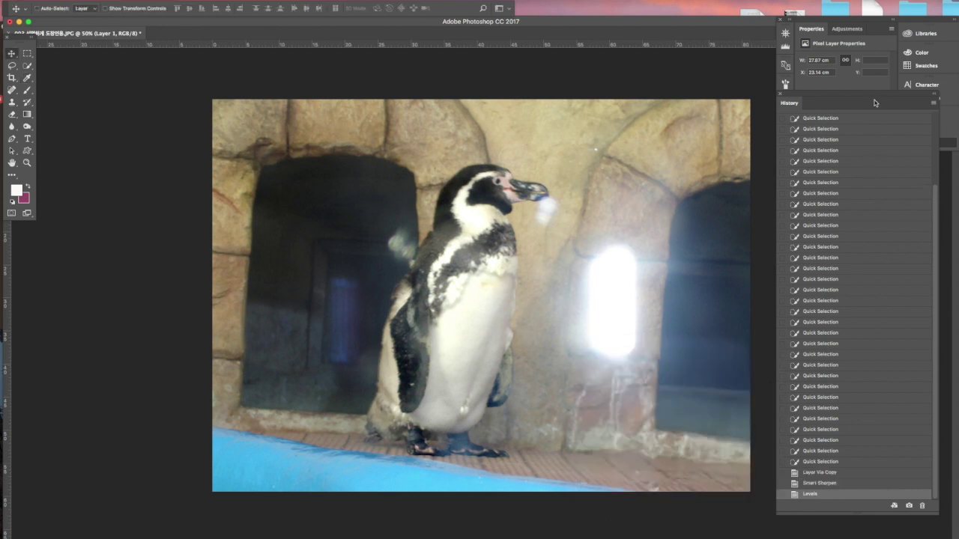
click(851, 485)
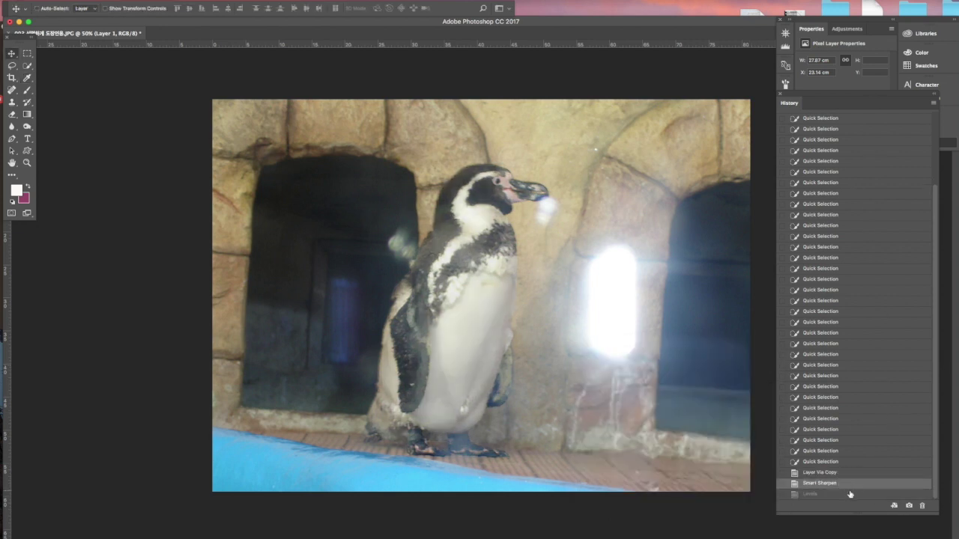
click(849, 494)
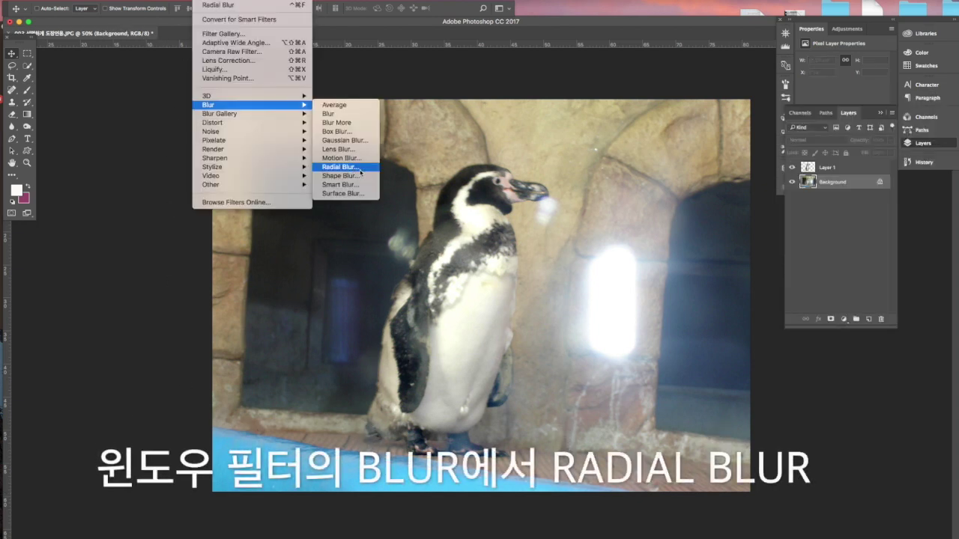
Apply a Radial Blur to the Background layer using the Spin method and Good quality.
click(360, 167)
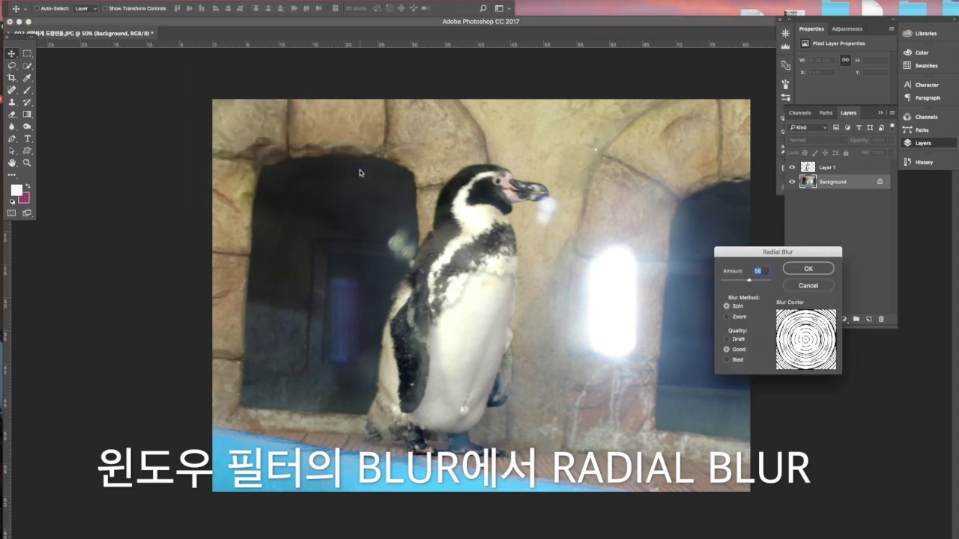
click(813, 269)
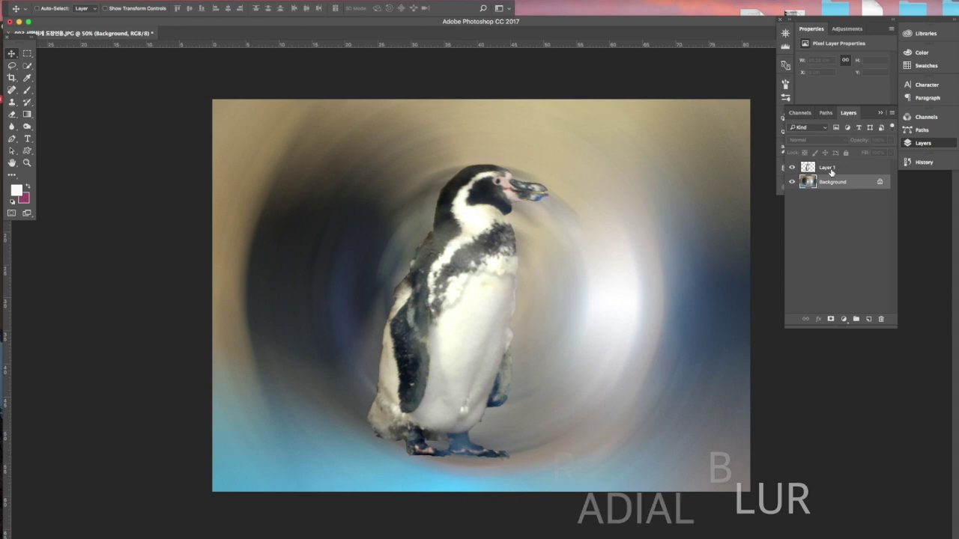
Soften the outline of the penguin on Layer 1 with the Blur tool, using an enlarged brush.
click(809, 173)
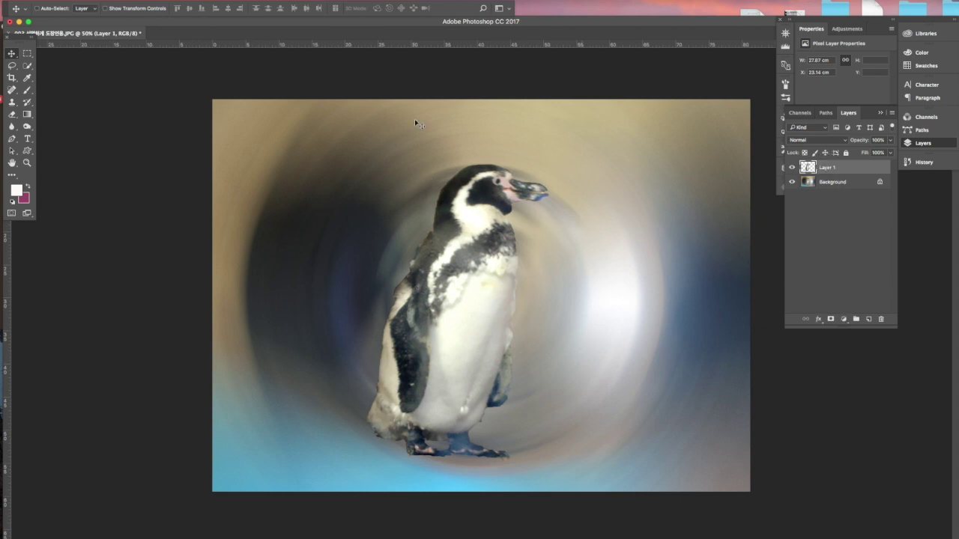
click(16, 129)
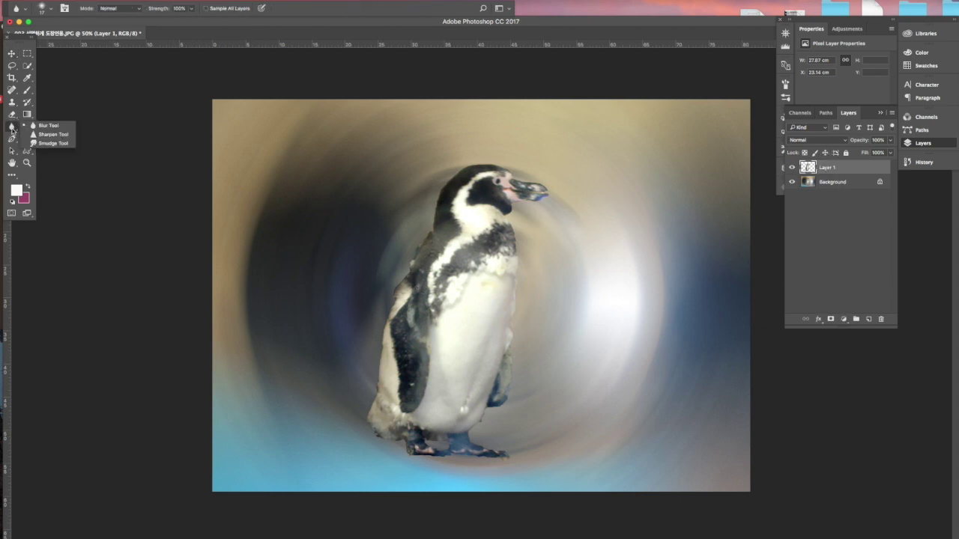
click(48, 125)
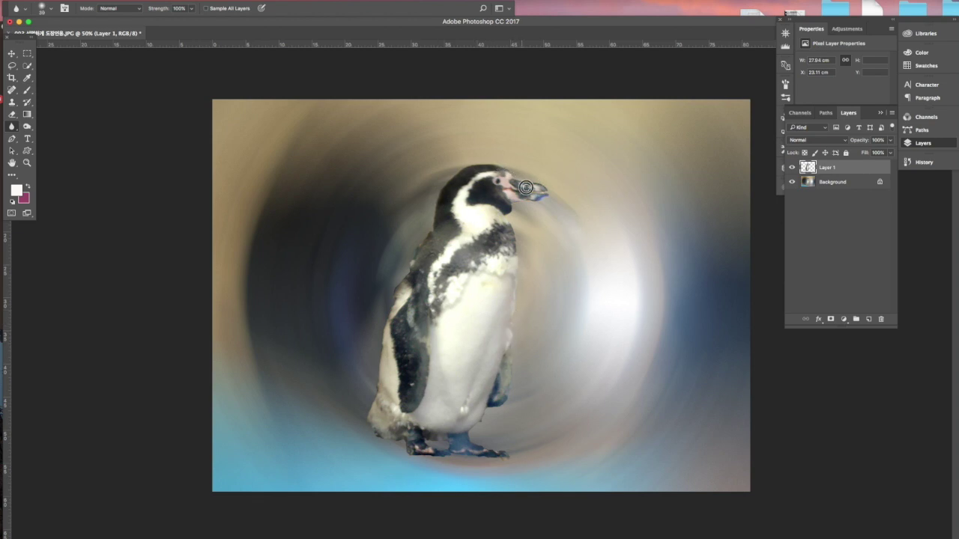
key(bracketright)
key(bracketright)
key(e)
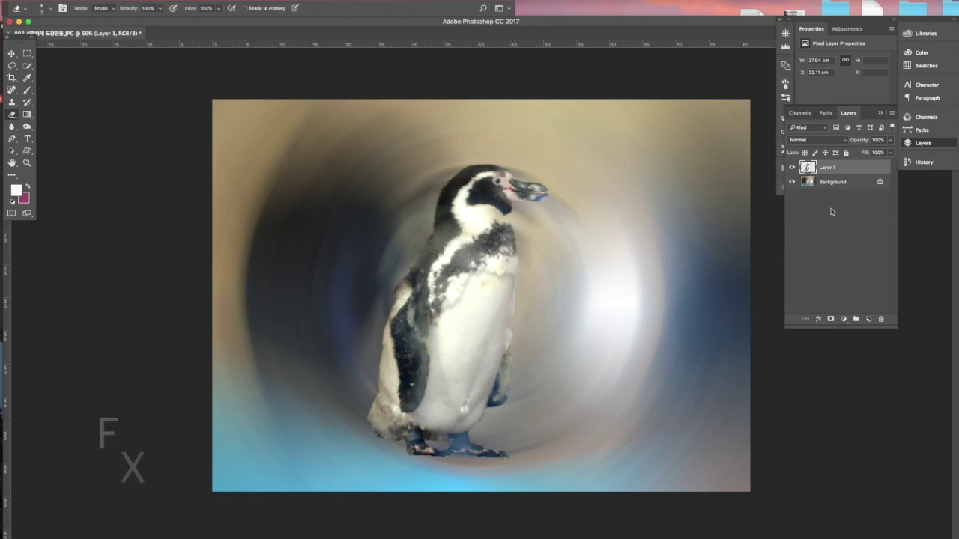
Add a Drop Shadow to the penguin layer with 45% opacity and an increased distance.
click(818, 320)
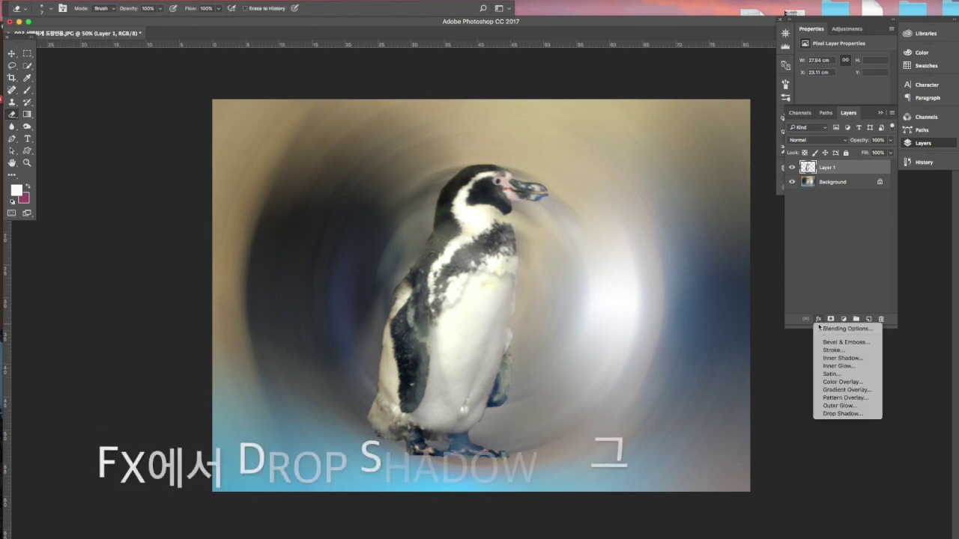
click(838, 414)
drag(797, 336, 792, 335)
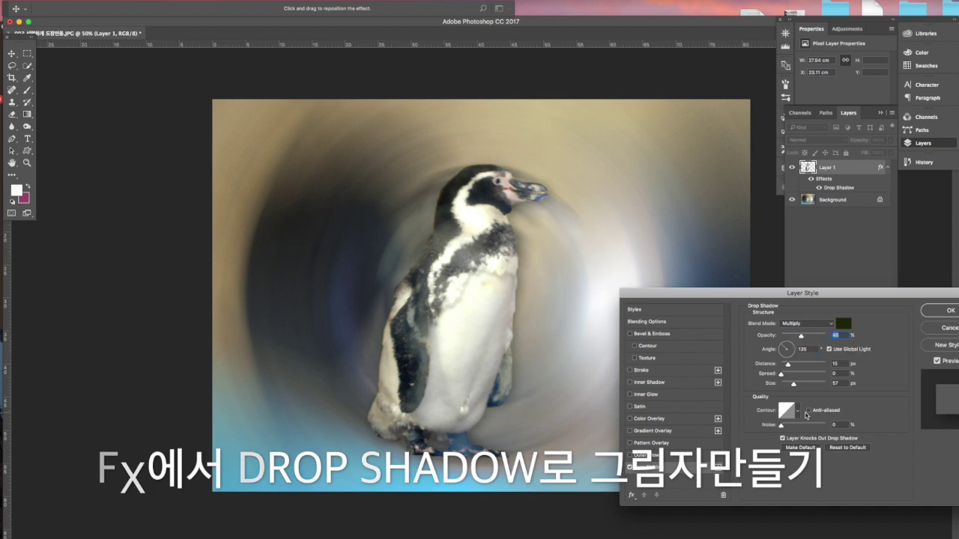
mouse_move(787, 364)
mouse_down()
mouse_move(803, 367)
mouse_move(792, 367)
mouse_up()
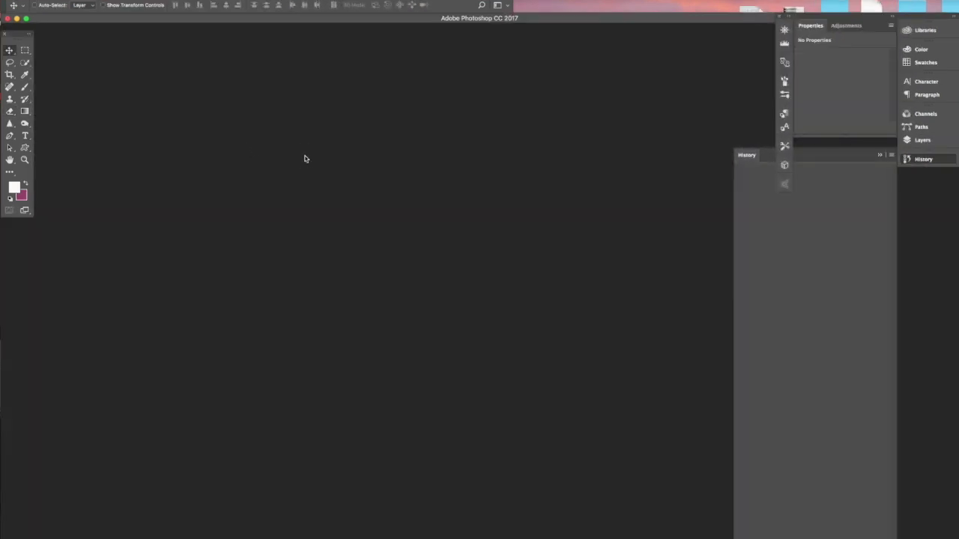
Open the pink flower photo and select both open blooms and the lower flower bud with the Quick Selection tool.
key(super+o)
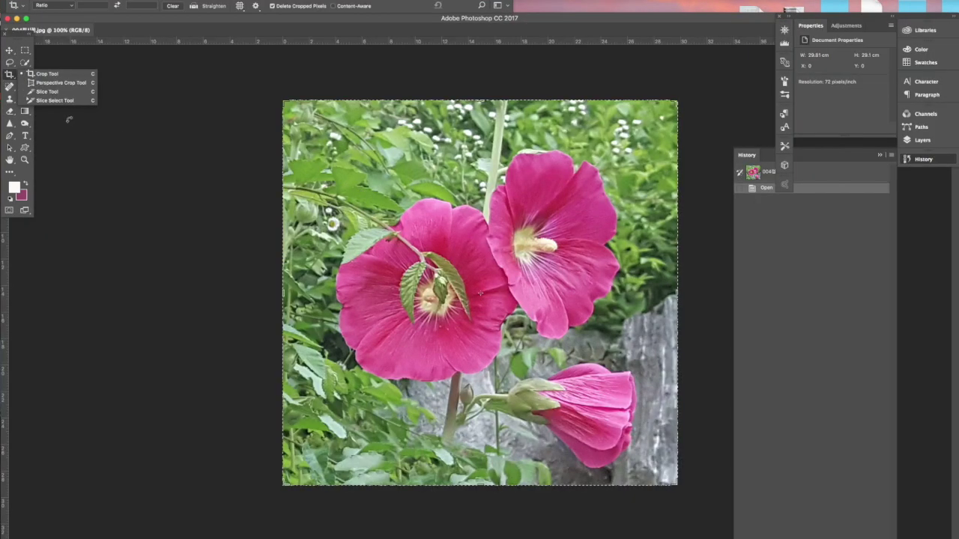
click(25, 62)
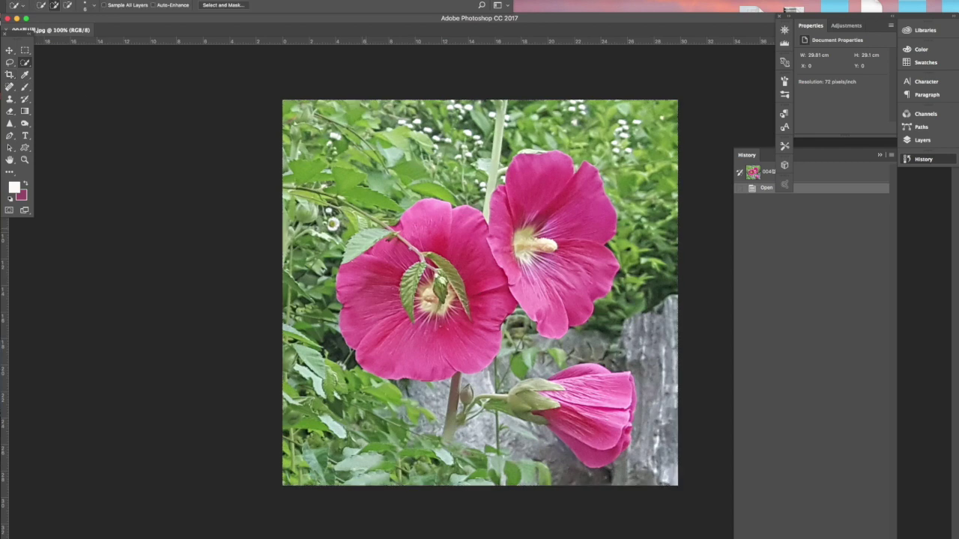
key(super+plus)
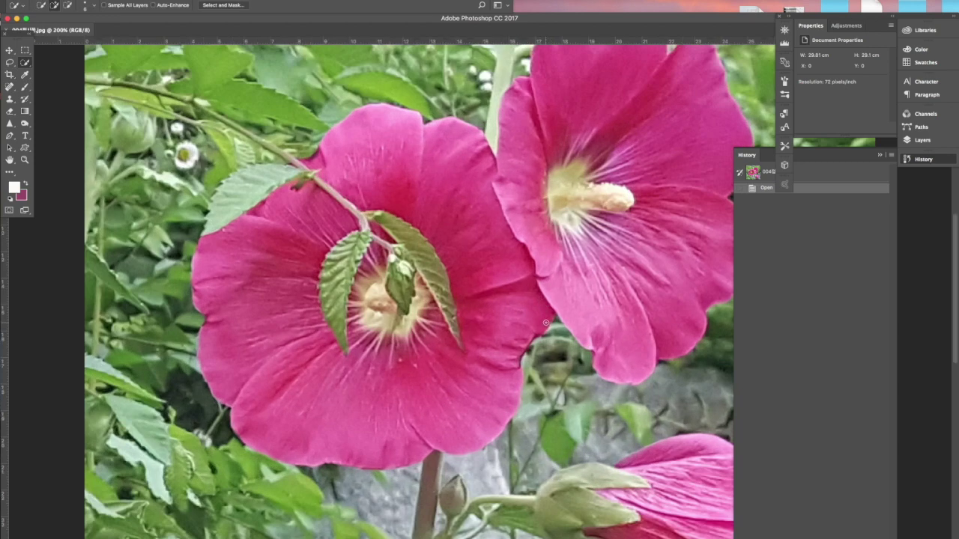
key(super+minus)
click(459, 234)
click(487, 253)
click(446, 262)
click(492, 297)
mouse_move(555, 396)
mouse_down()
mouse_move(577, 447)
mouse_move(610, 461)
mouse_up()
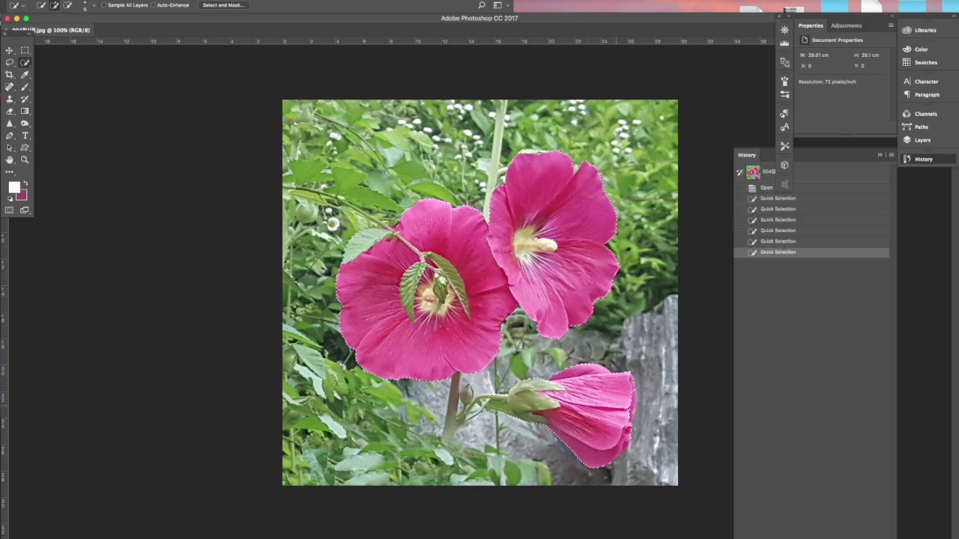
click(613, 449)
click(486, 401)
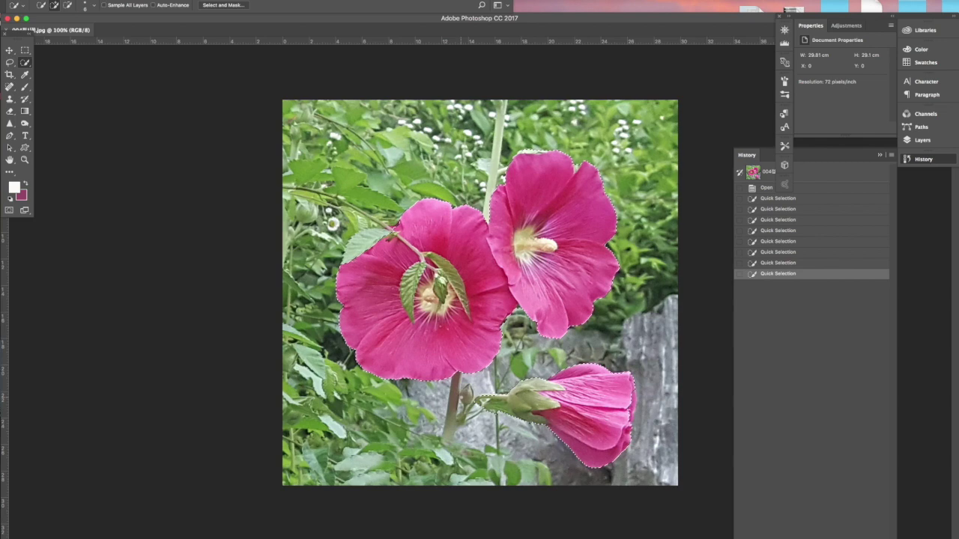
Extend the selection down the stem and refine it around the small bud, the gaps beside the stem and the lower flower's edge.
drag(466, 397, 448, 437)
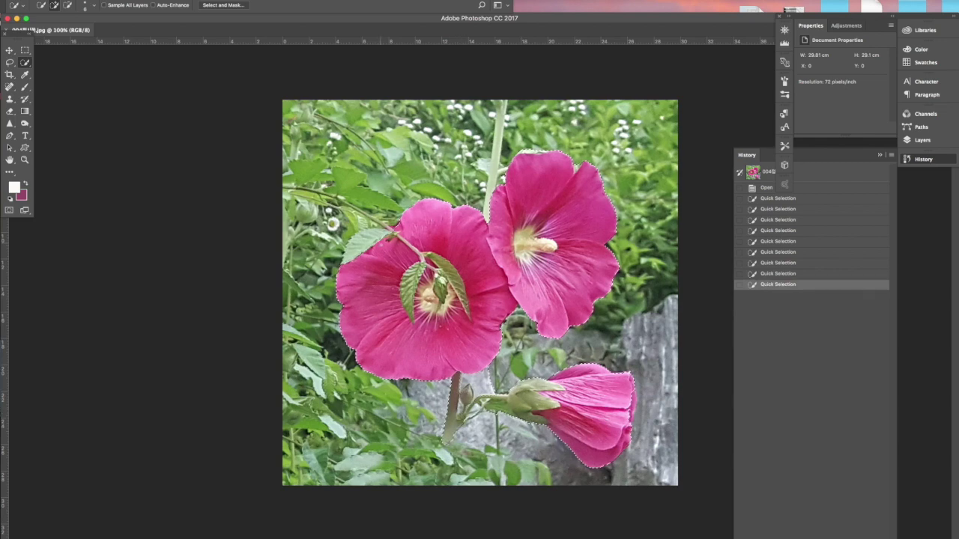
click(510, 328)
scroll(472, 333, up, 1)
drag(472, 333, 446, 193)
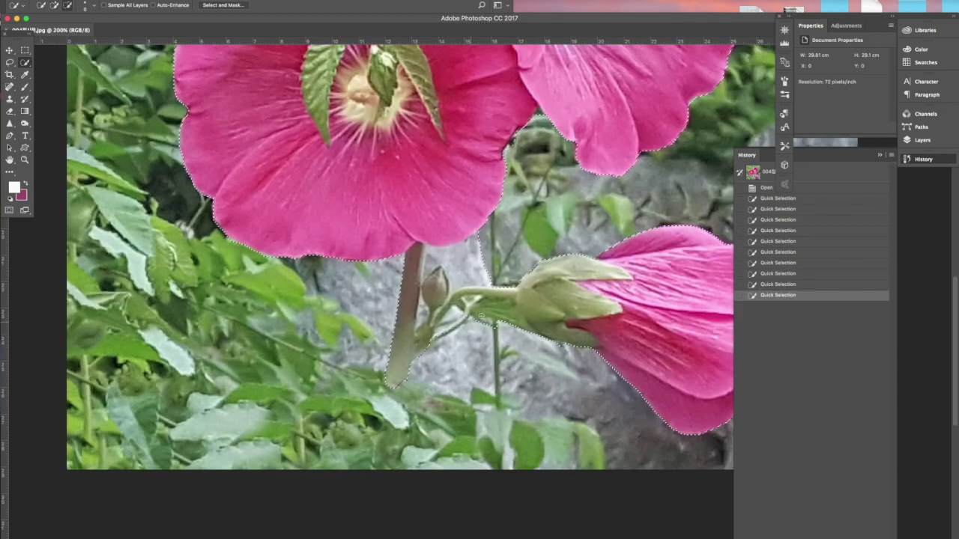
click(464, 262)
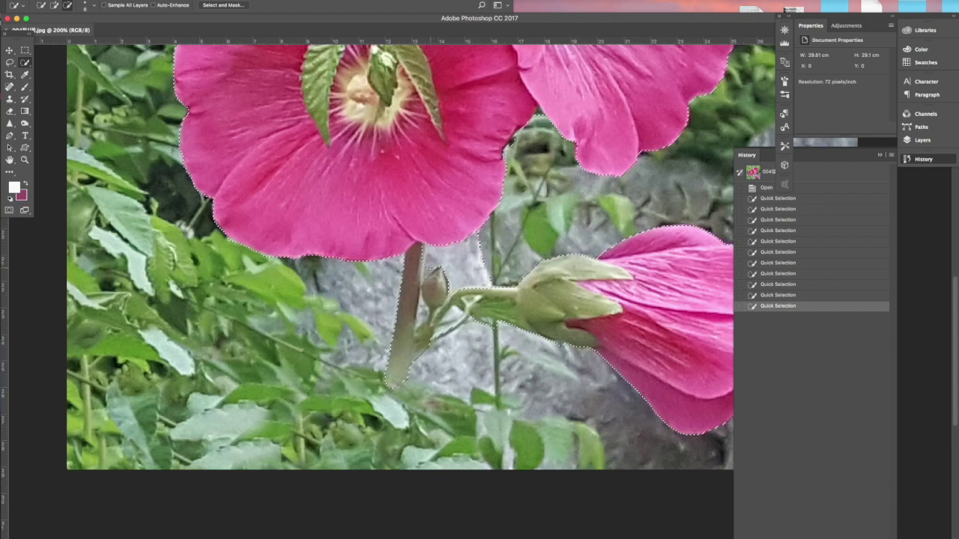
click(426, 268)
click(422, 310)
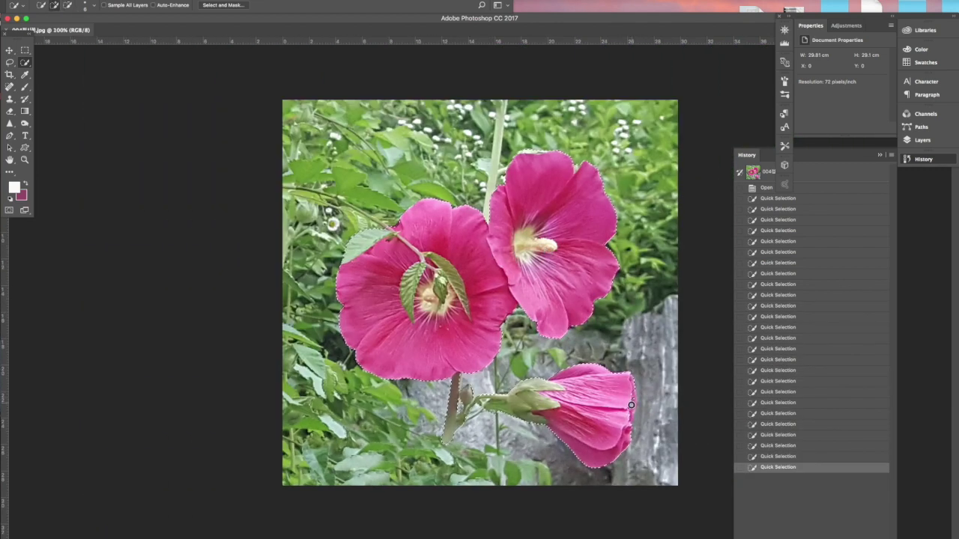
click(630, 405)
Copy the selected flowers to a new layer and check the cutout with the Background layer temporarily hidden.
key(ctrl+plus)
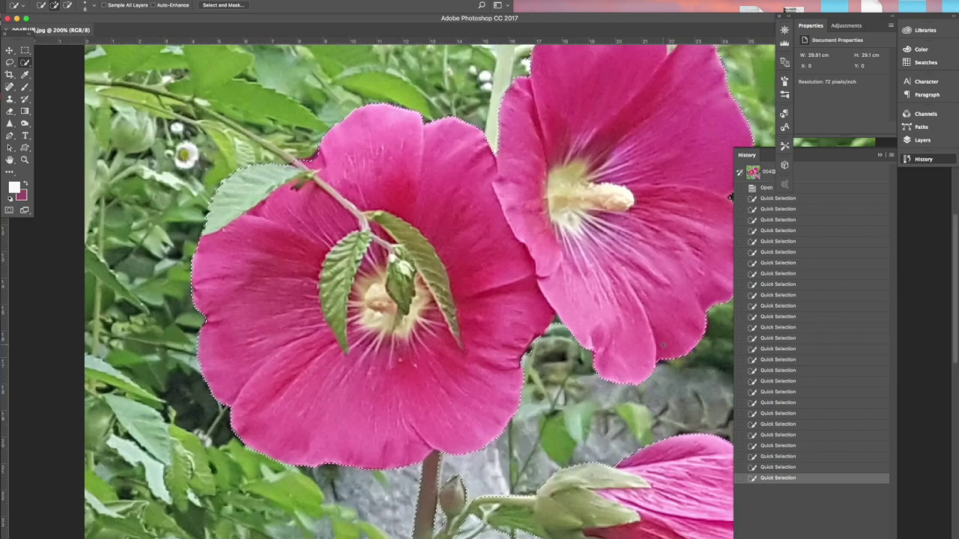
scroll(663, 344, right, 5)
scroll(663, 344, up, 3)
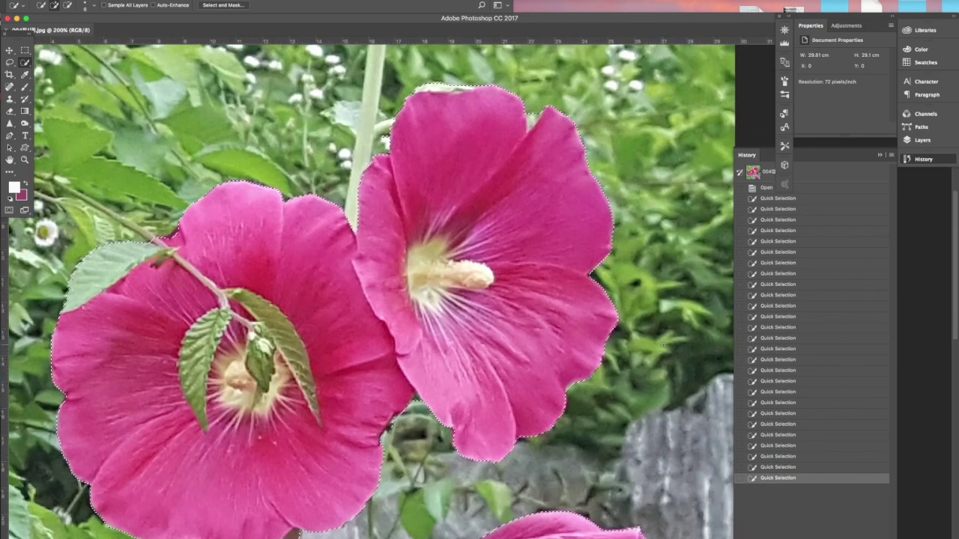
scroll(663, 344, down, 8)
key(ctrl+minus)
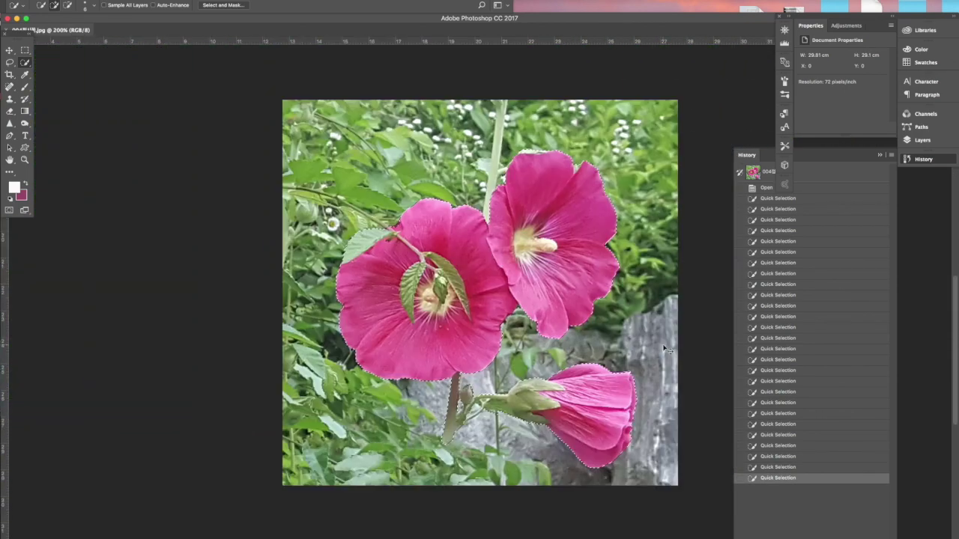
key(ctrl+minus)
key(ctrl+minus)
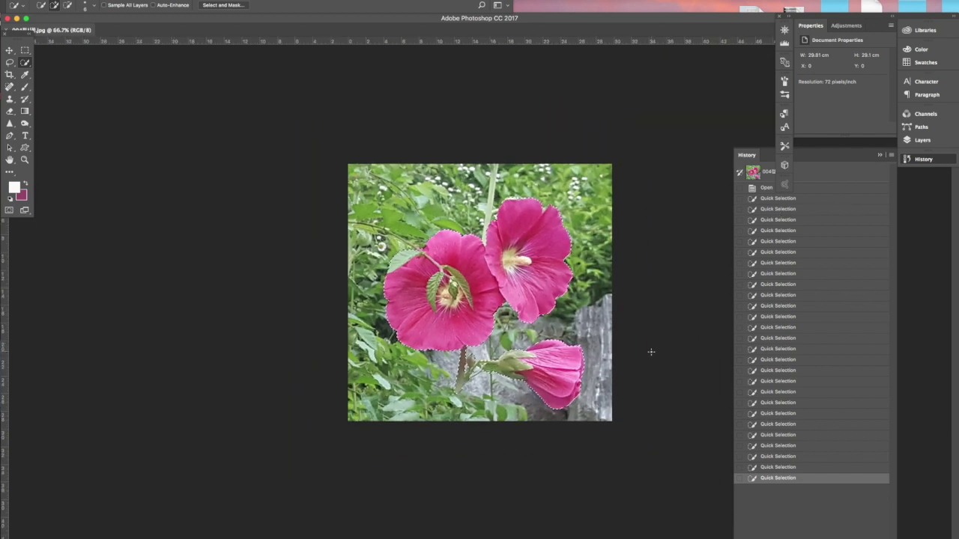
key(ctrl+j)
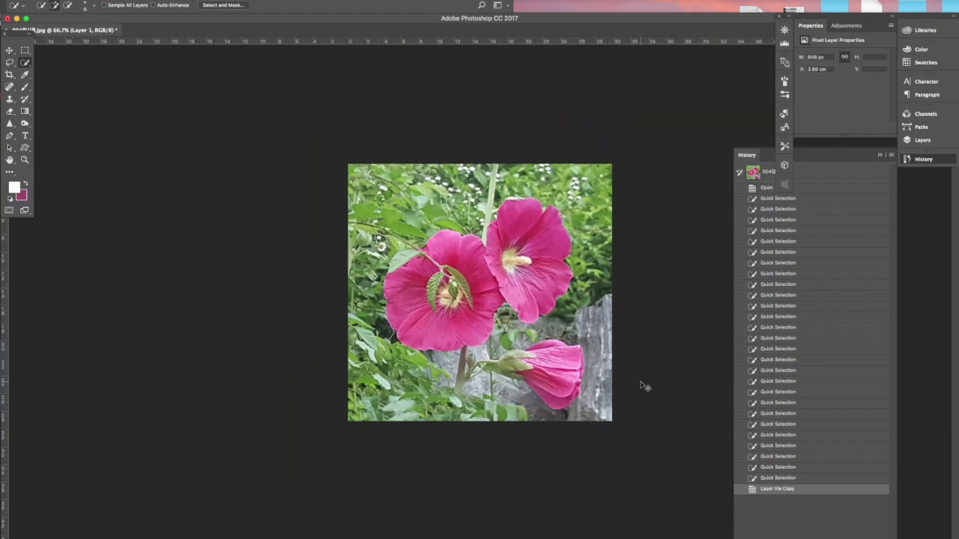
click(927, 142)
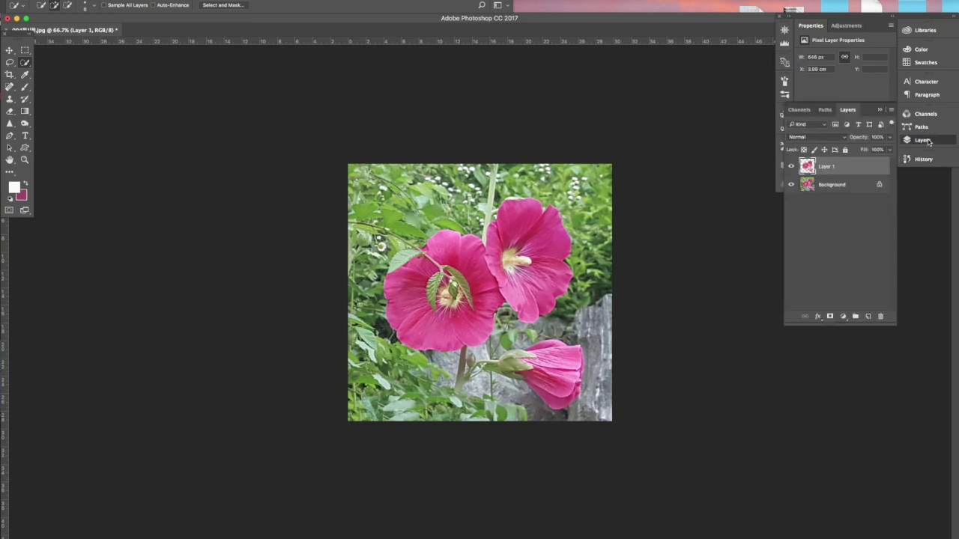
click(791, 185)
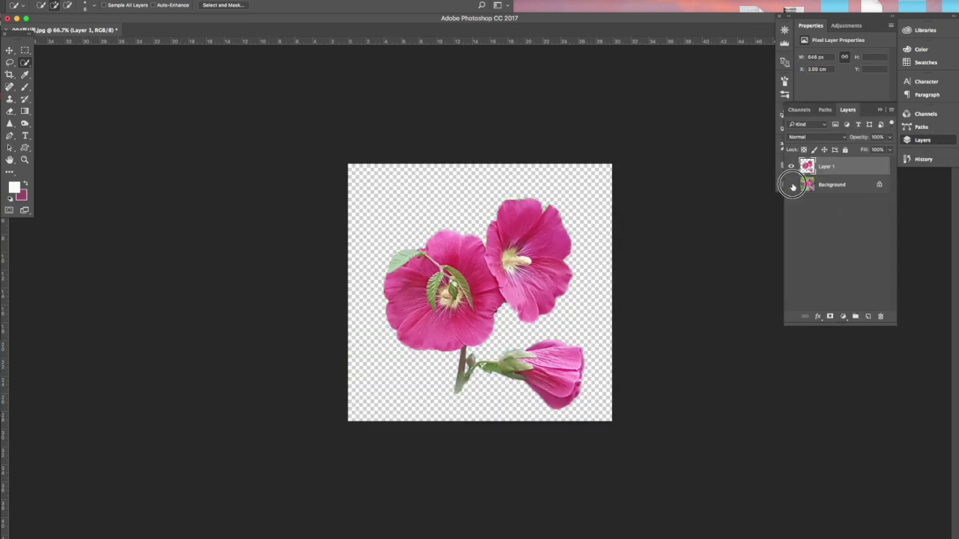
click(791, 185)
Apply a horizontal Motion Blur to the Background layer, adjusting its strength.
click(850, 191)
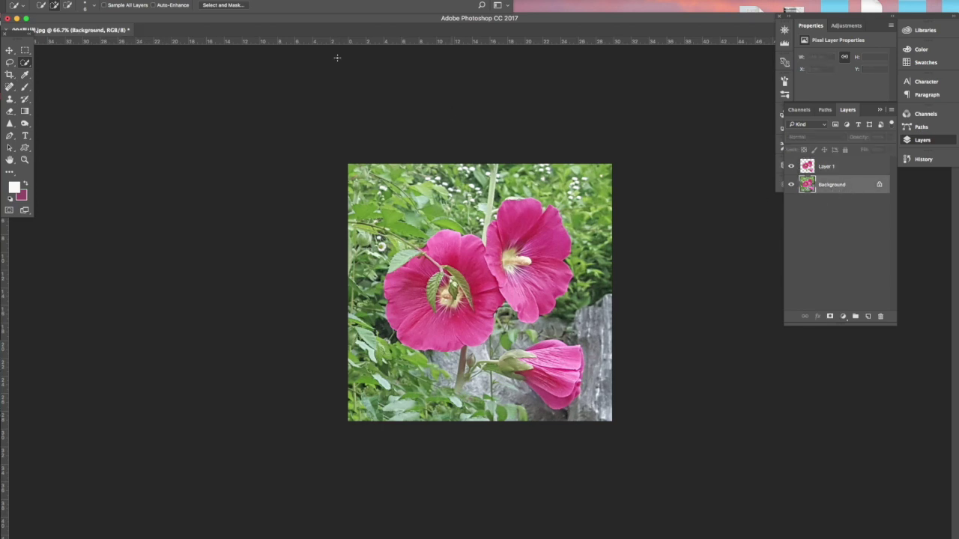
click(206, 1)
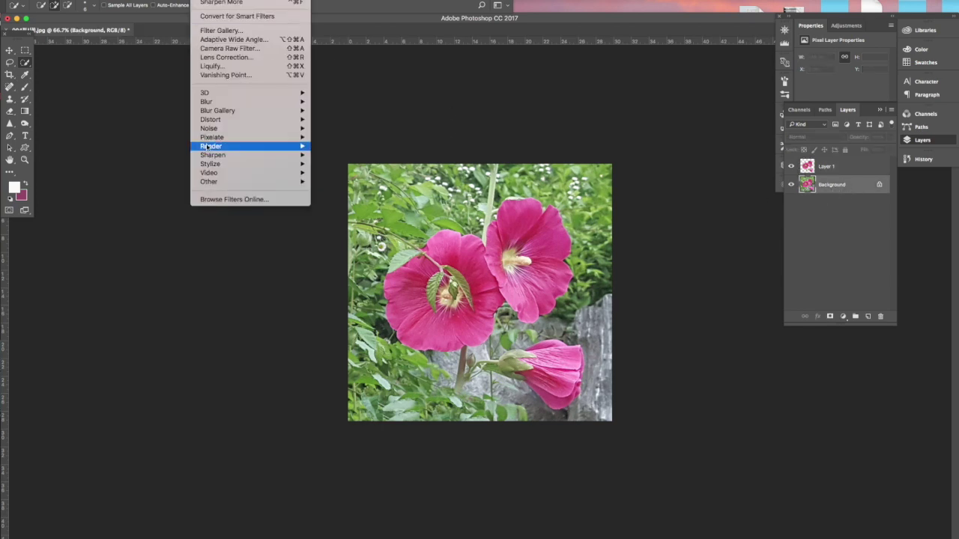
mouse_move(210, 101)
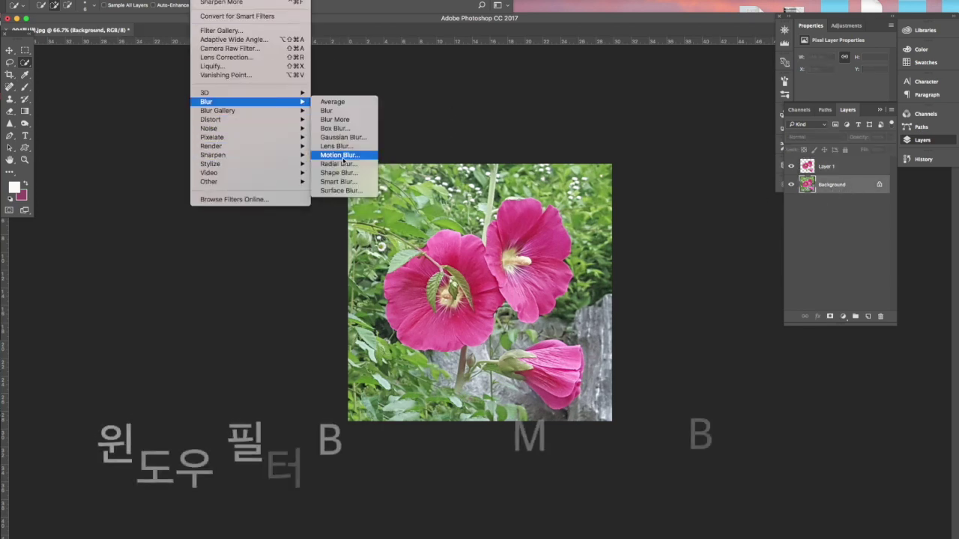
click(341, 154)
mouse_move(736, 461)
mouse_down()
mouse_move(728, 461)
mouse_move(752, 464)
mouse_up()
key(Return)
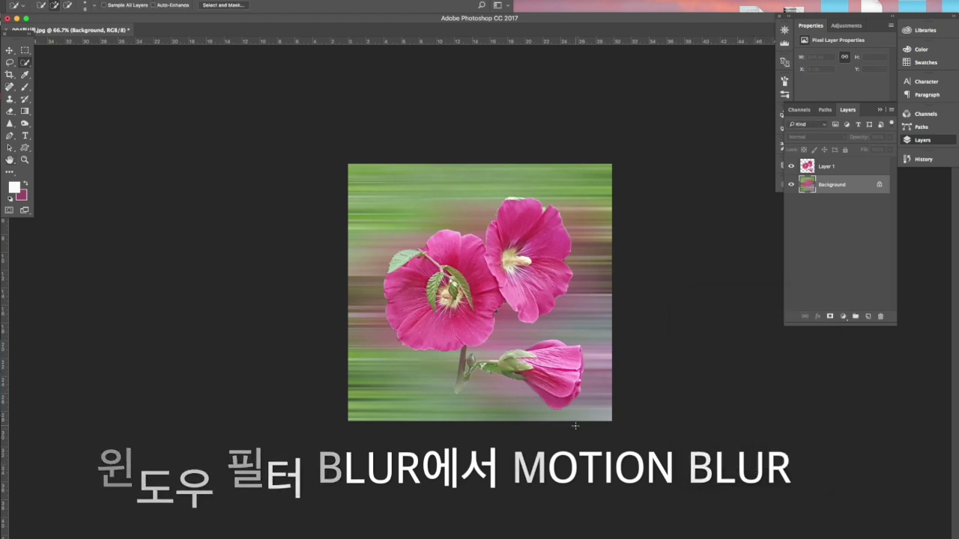
Darken the Background layer with Curves by pulling the RGB curve's midpoint down.
key(v)
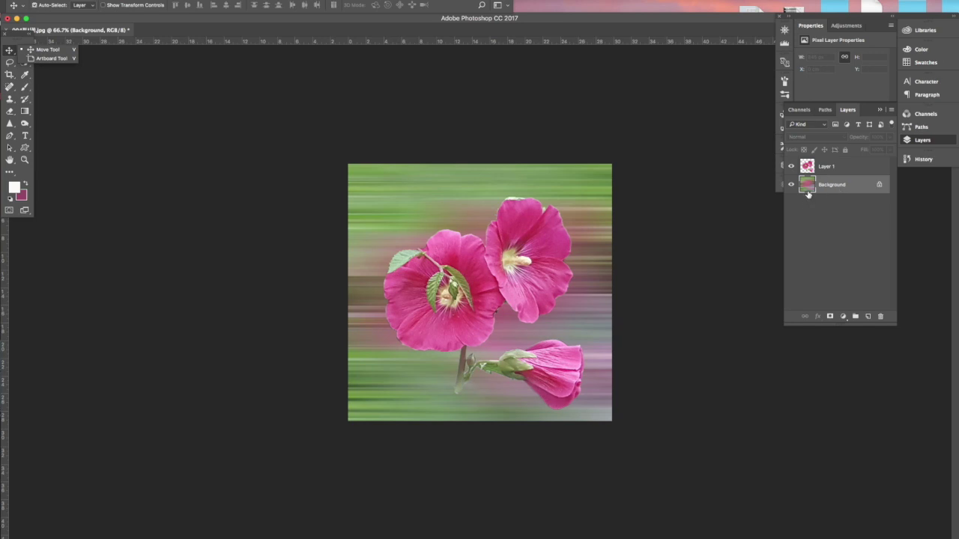
key(ctrl+m)
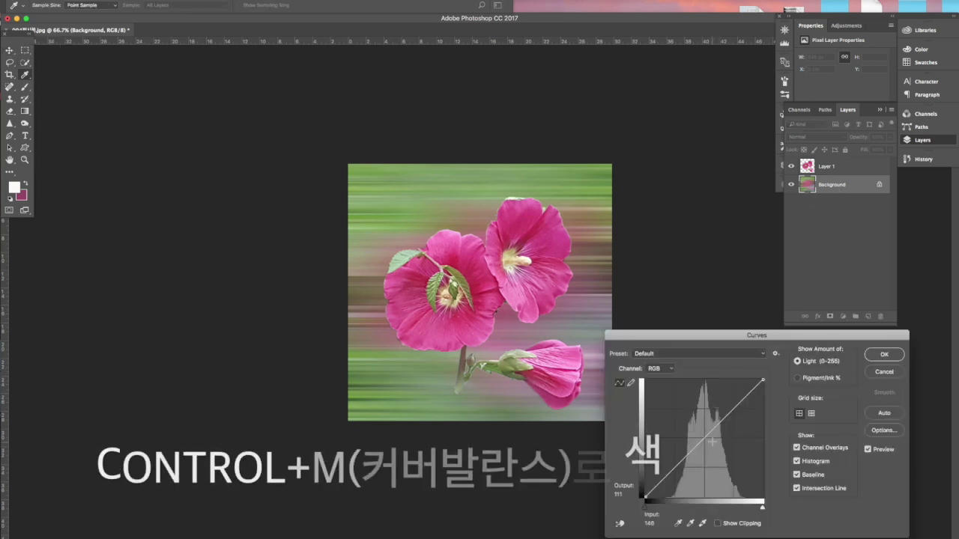
mouse_move(704, 437)
mouse_down()
mouse_move(701, 425)
mouse_move(714, 450)
mouse_up()
click(884, 354)
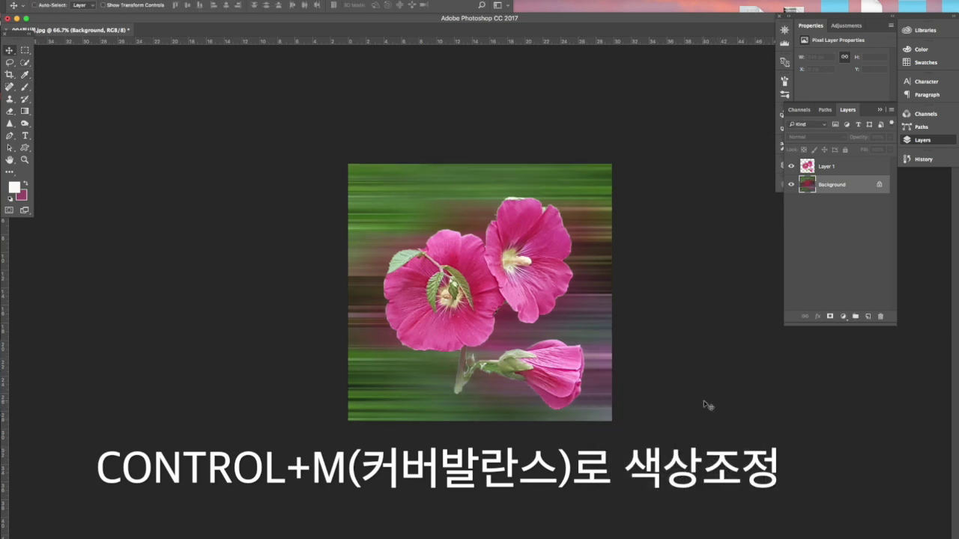
Erase the leftover background fringe around the flowers on Layer 1, using the Eraser reduced to 14 px.
key(ctrl+plus)
key(ctrl+plus)
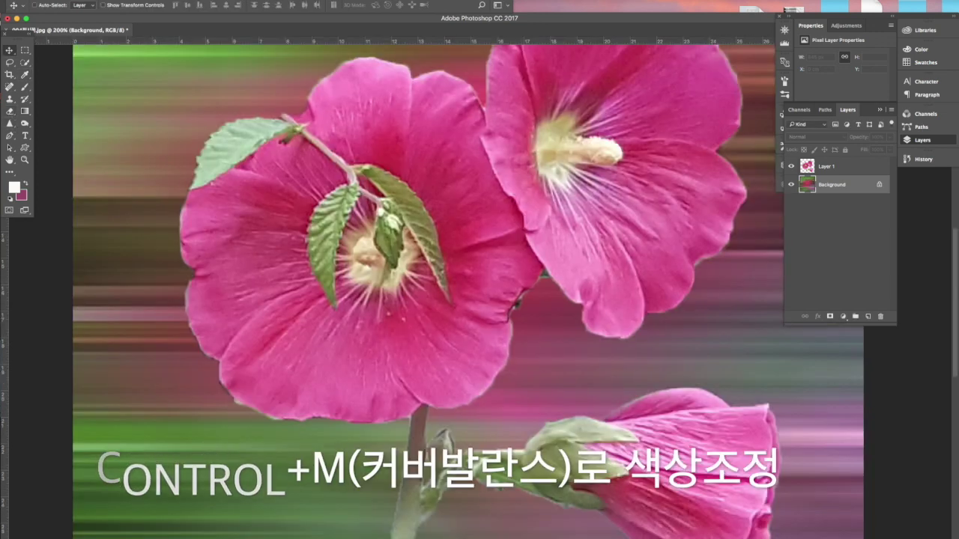
click(10, 111)
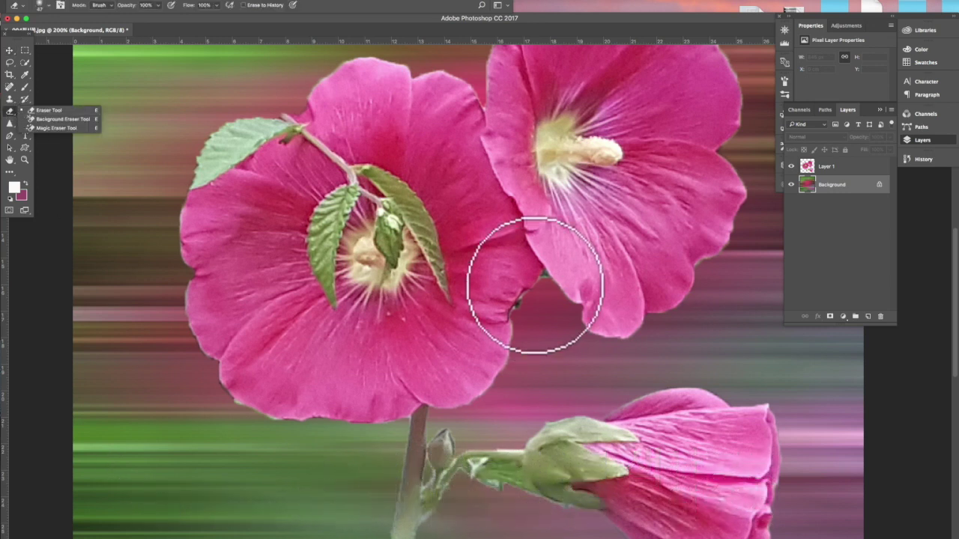
click(46, 7)
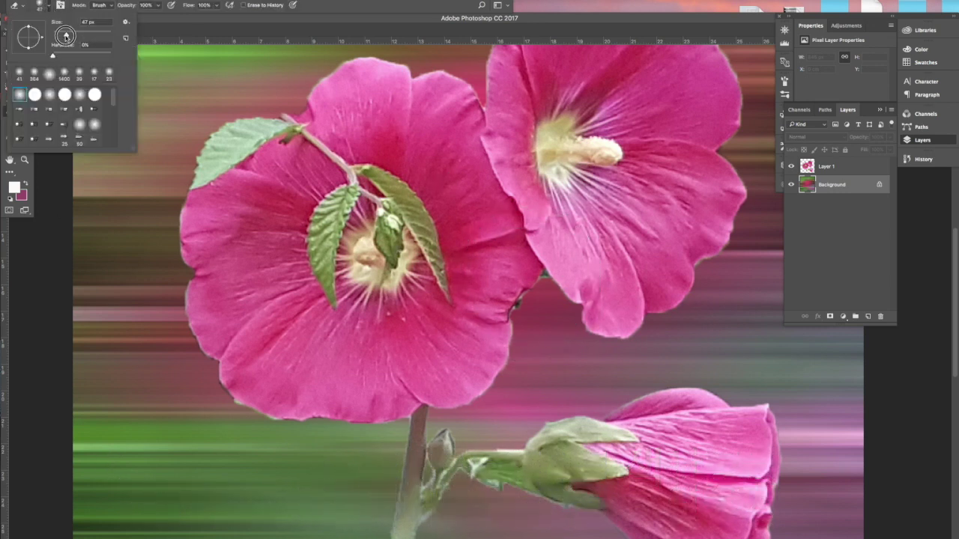
click(526, 286)
click(923, 159)
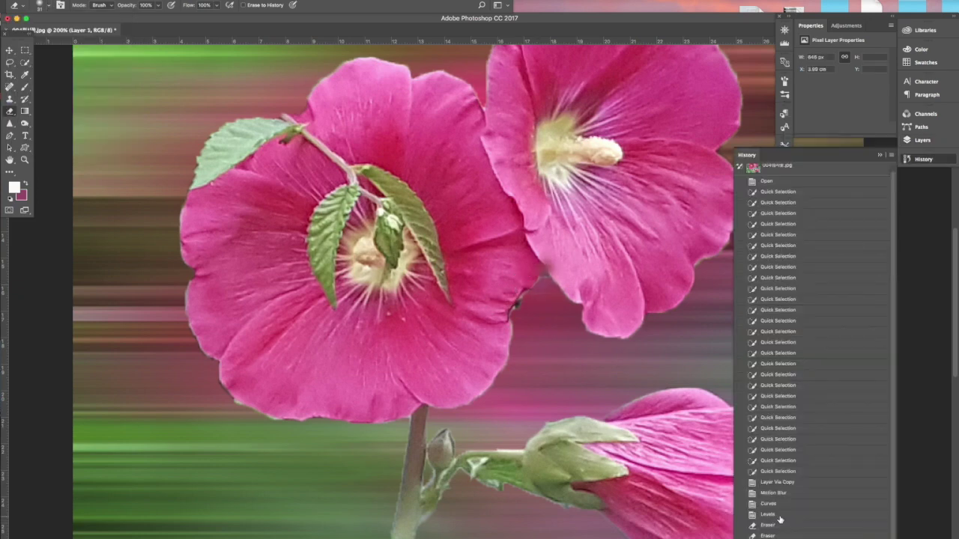
click(781, 517)
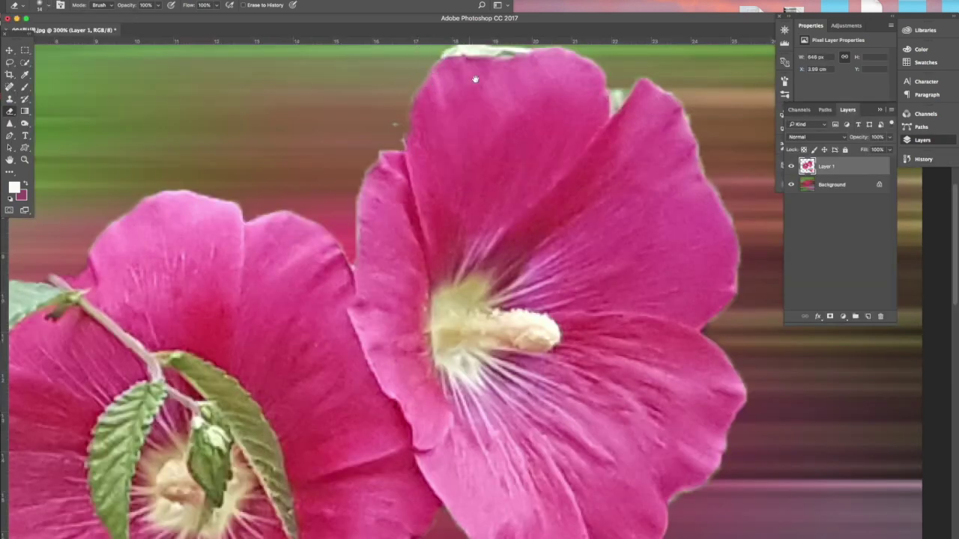
scroll(374, 172, up, 5)
key(super+1)
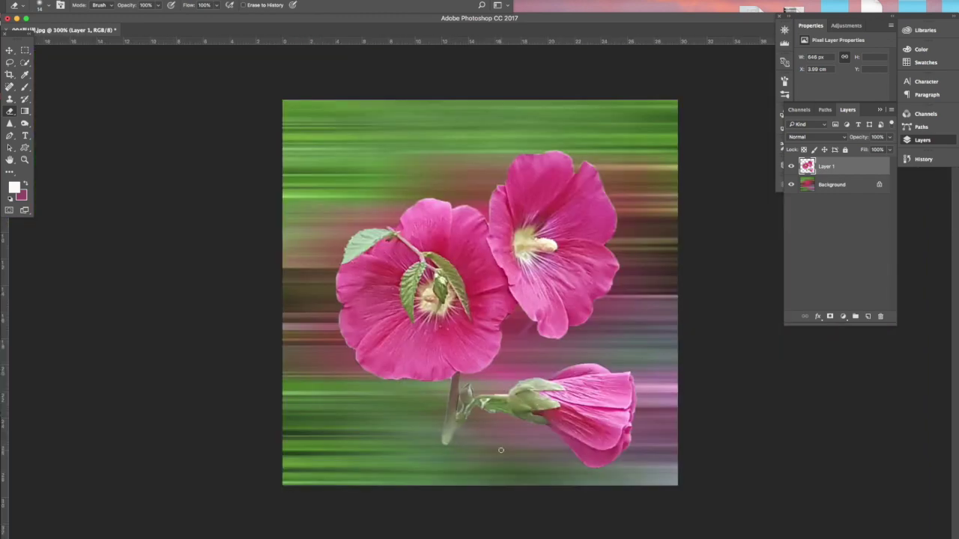
key(super+minus)
key(super+1)
Add a Drop Shadow to the flower cutout on Layer 1.
click(817, 316)
click(830, 412)
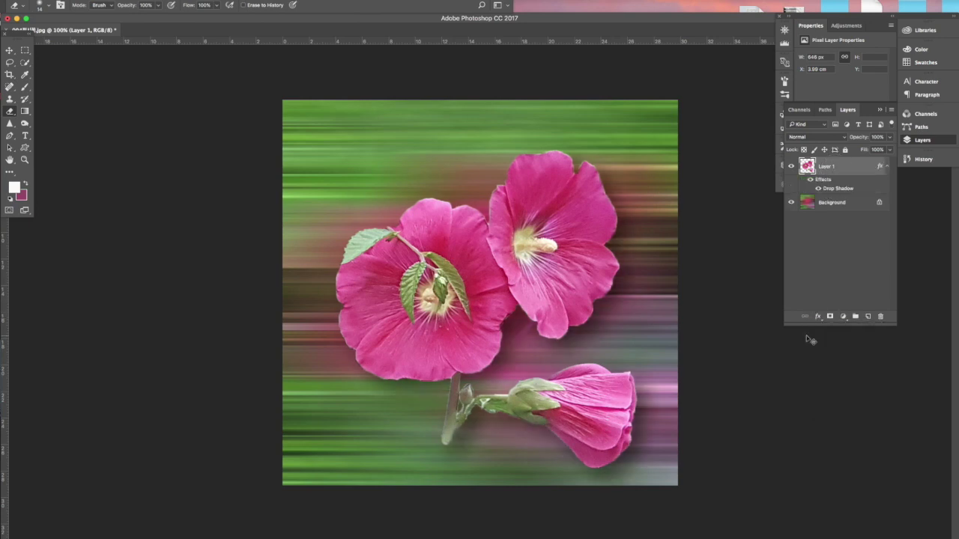
key(super+minus)
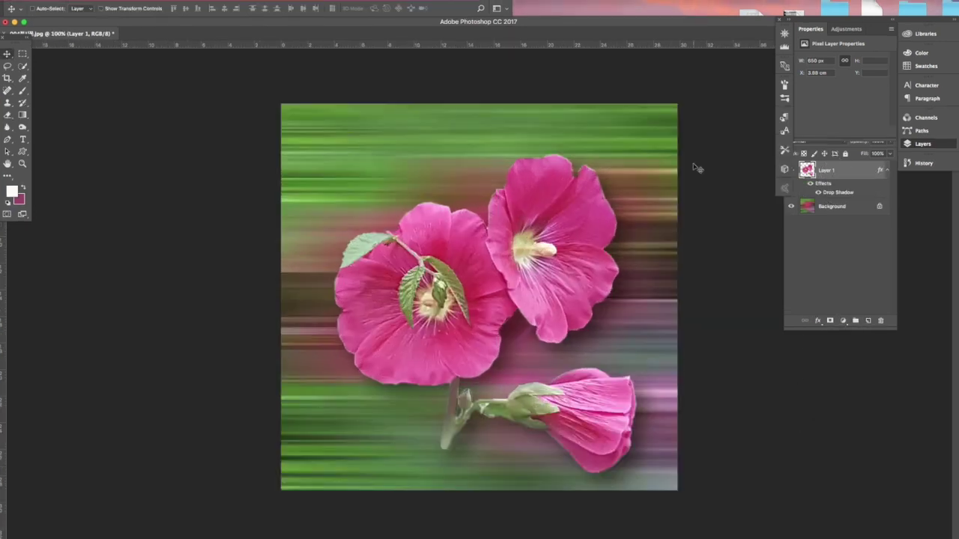
click(196, 2)
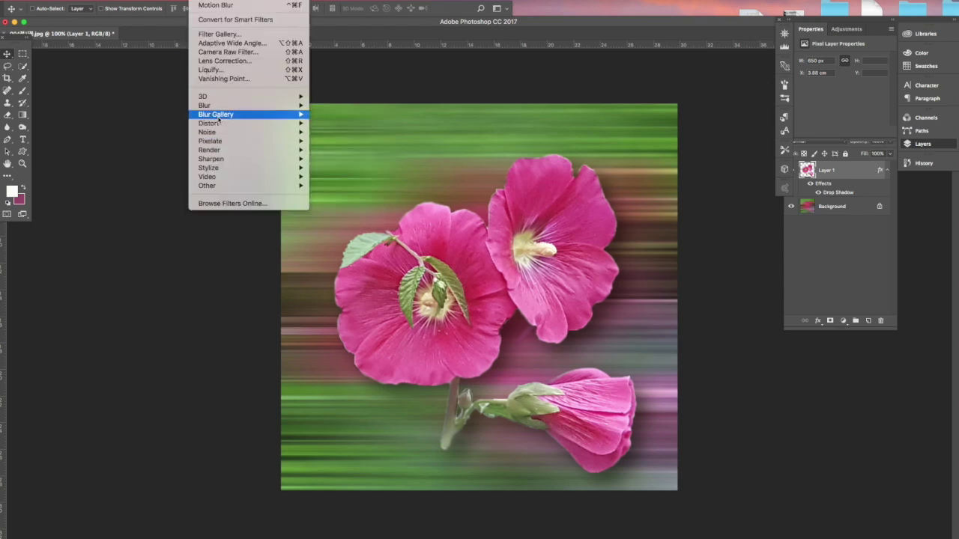
mouse_move(216, 108)
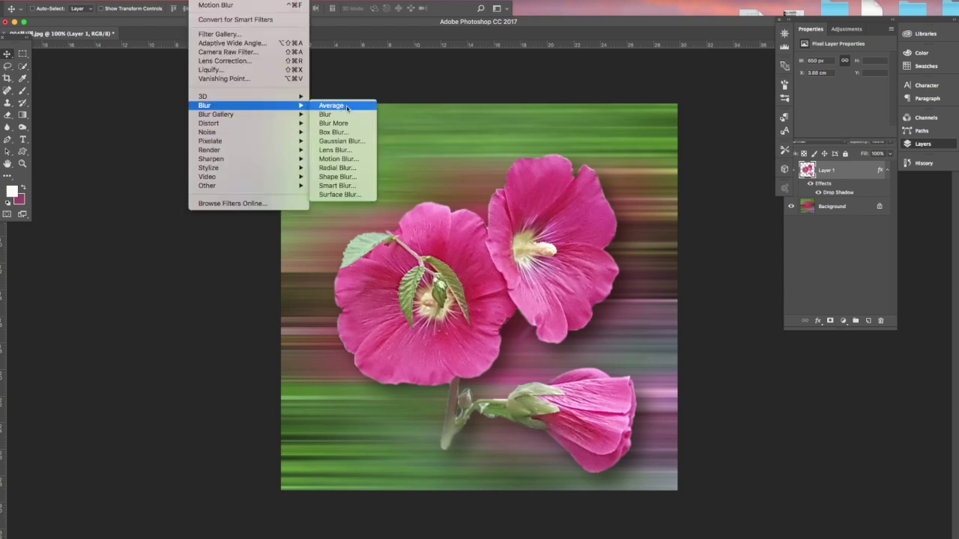
mouse_move(244, 132)
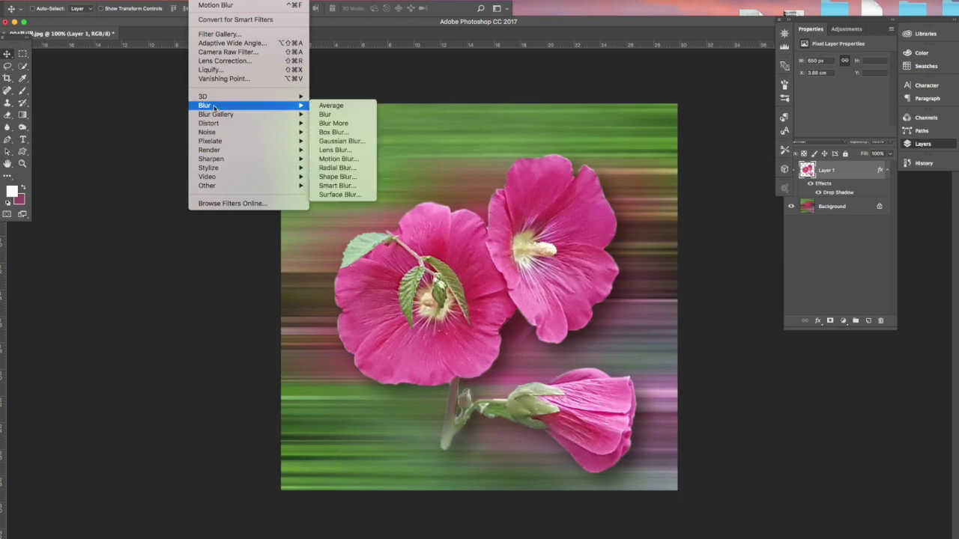
mouse_move(221, 160)
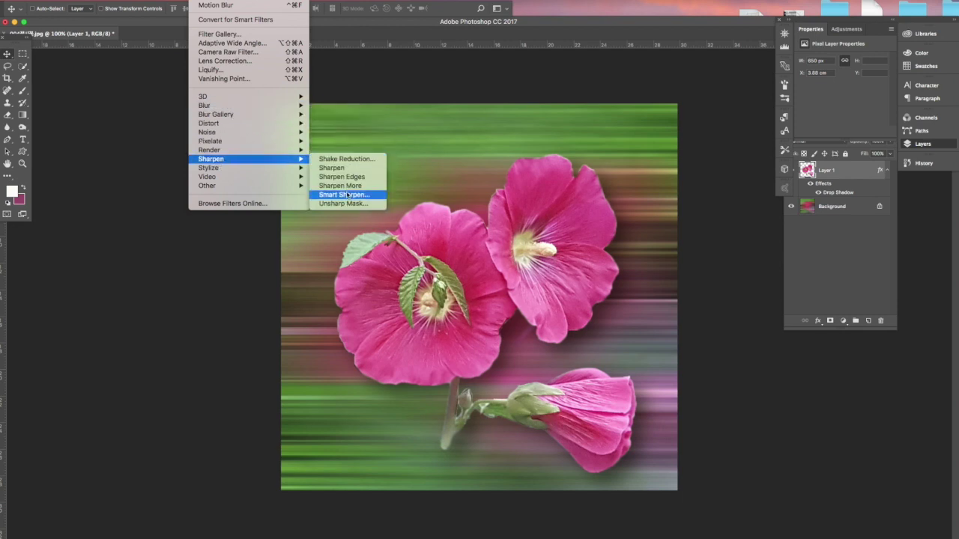
click(160, 157)
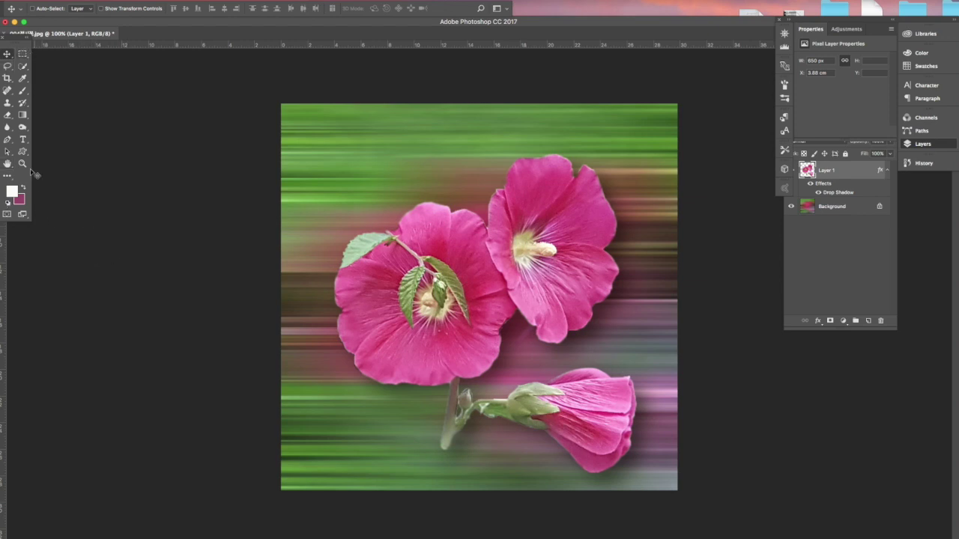
click(9, 132)
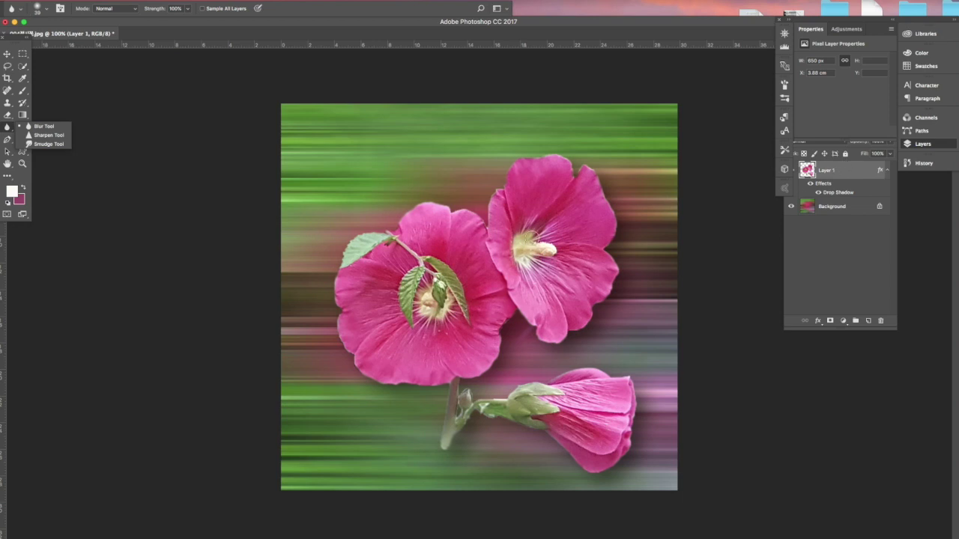
key(v)
Show the flower picture's edit history and close the document.
click(924, 163)
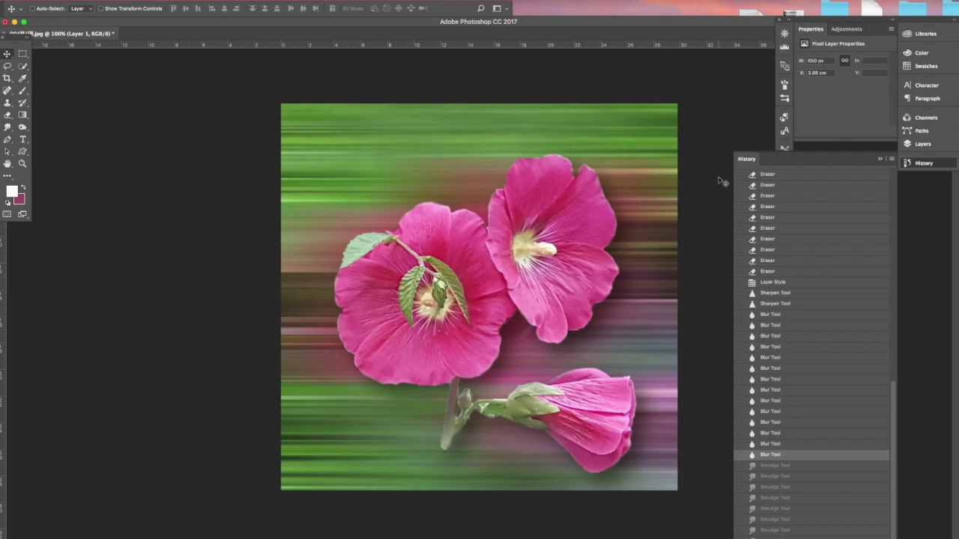
key(super+w)
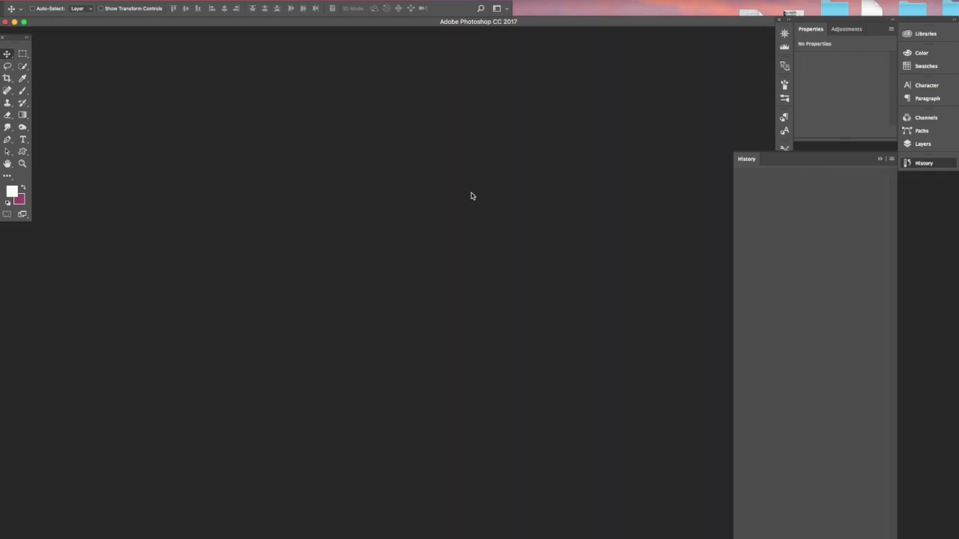